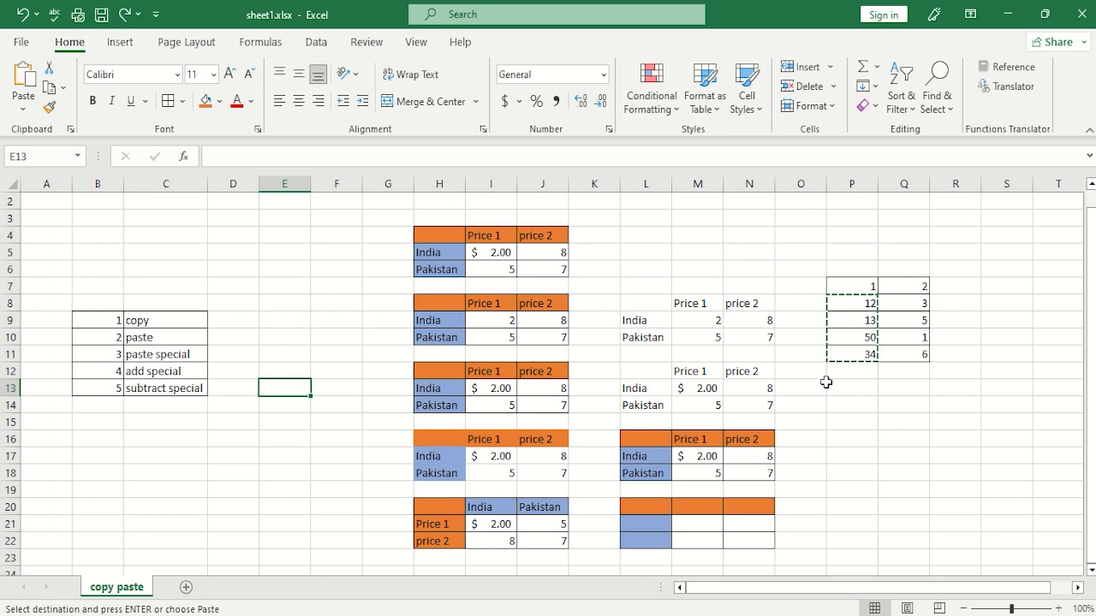
Clear the pending copy selection and add a new worksheet named "cut and formate painting".
key("Escape")
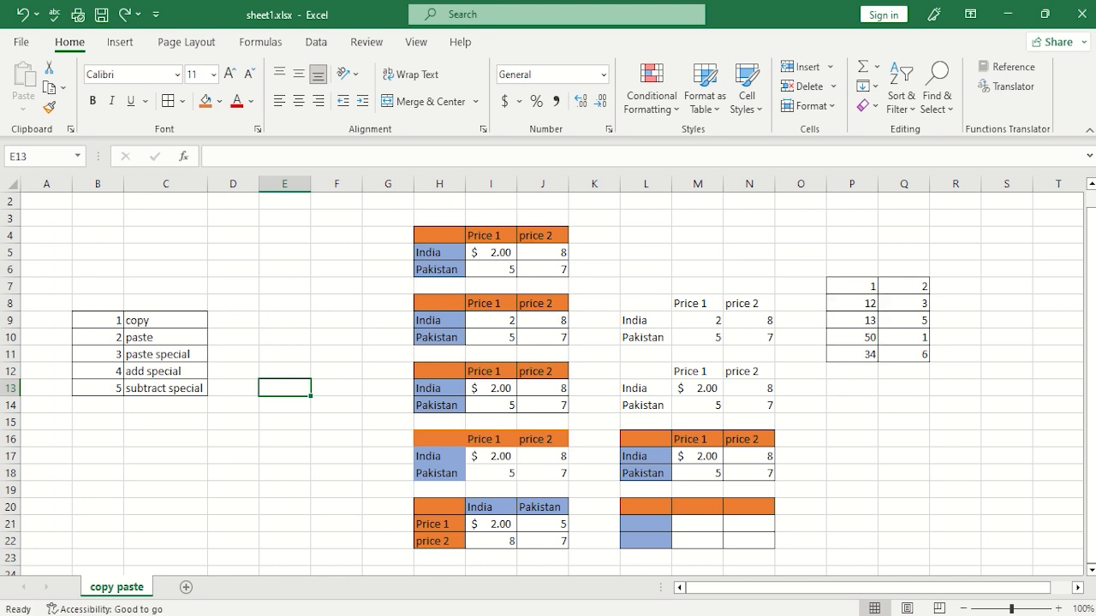
left_click(186, 588)
right_click(176, 592)
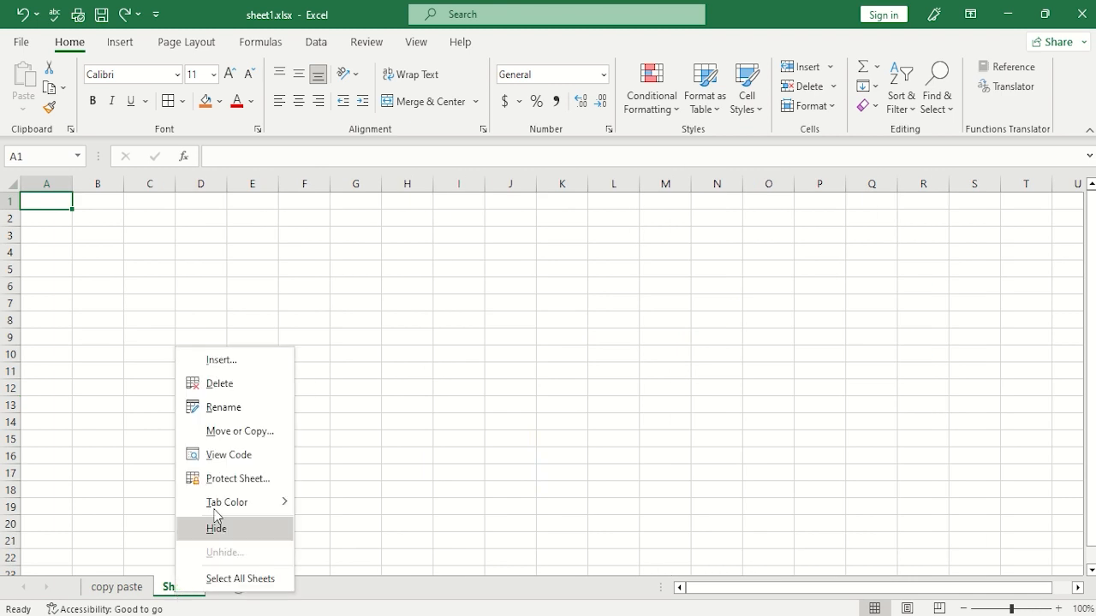
left_click(233, 411)
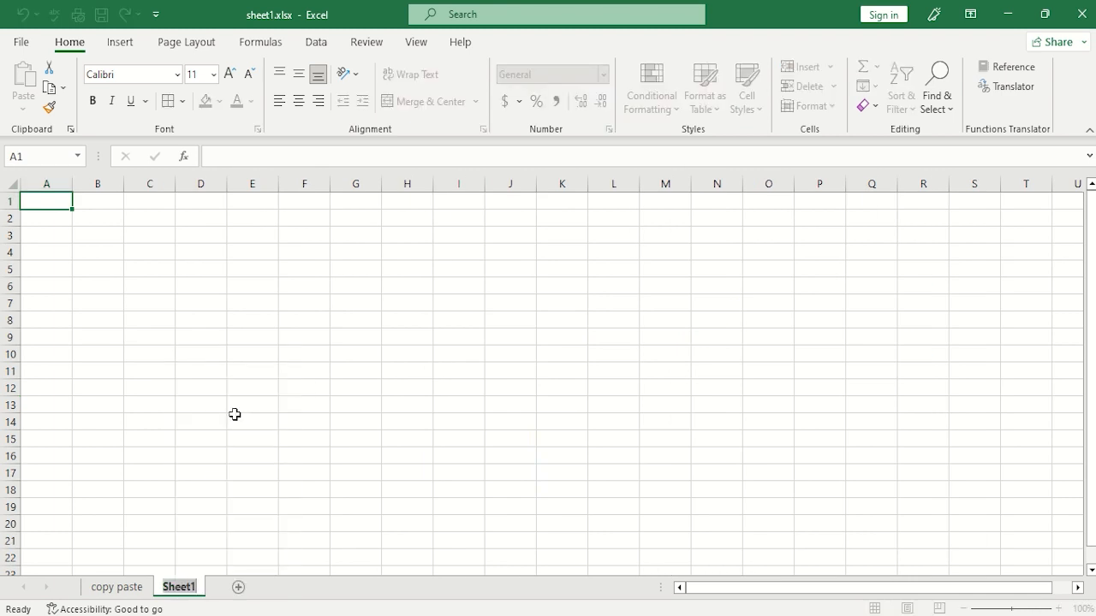
type("cut")
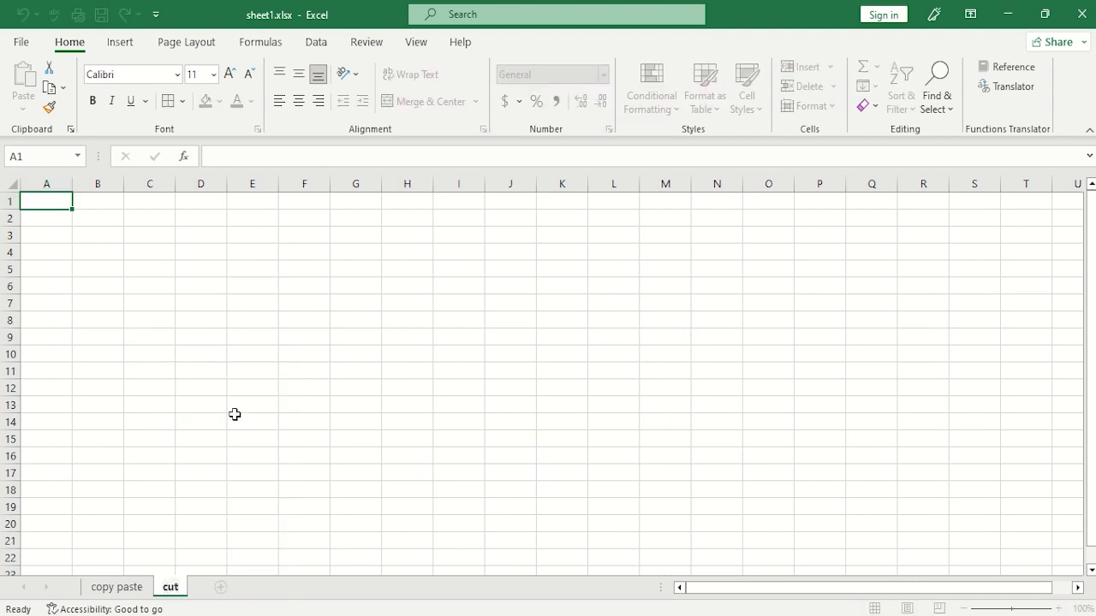
type(" and fo")
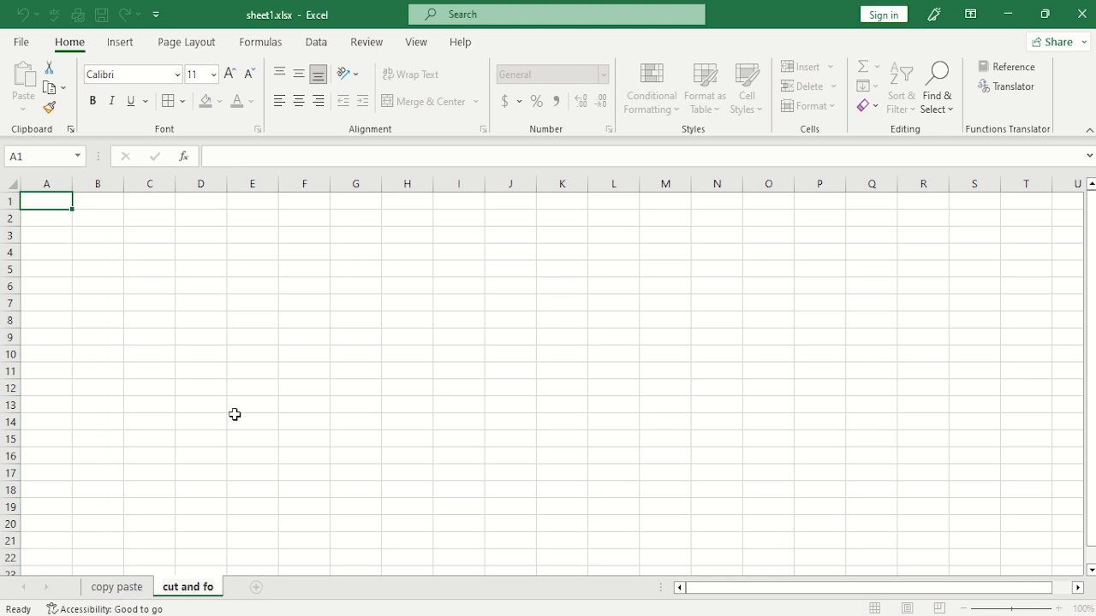
type("rmate")
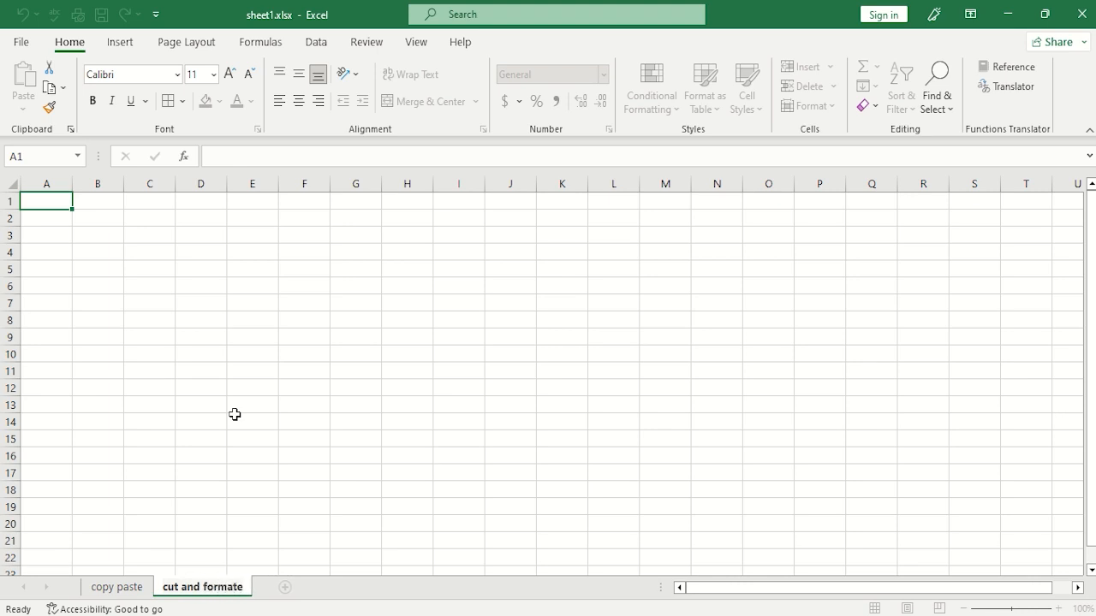
type(" o")
key("BackSpace")
type("painting")
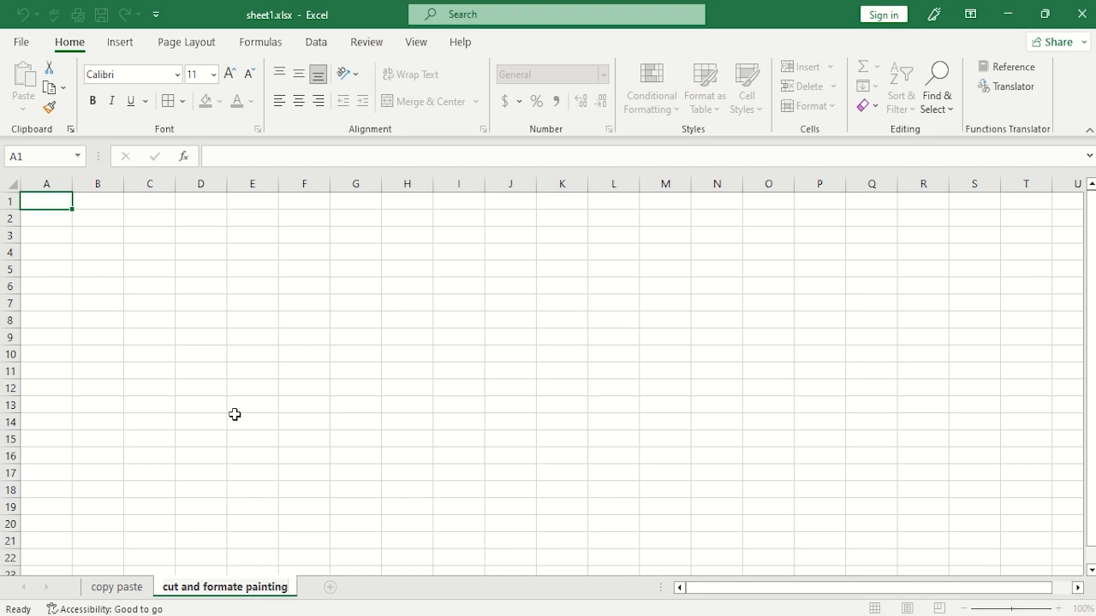
left_click(325, 283)
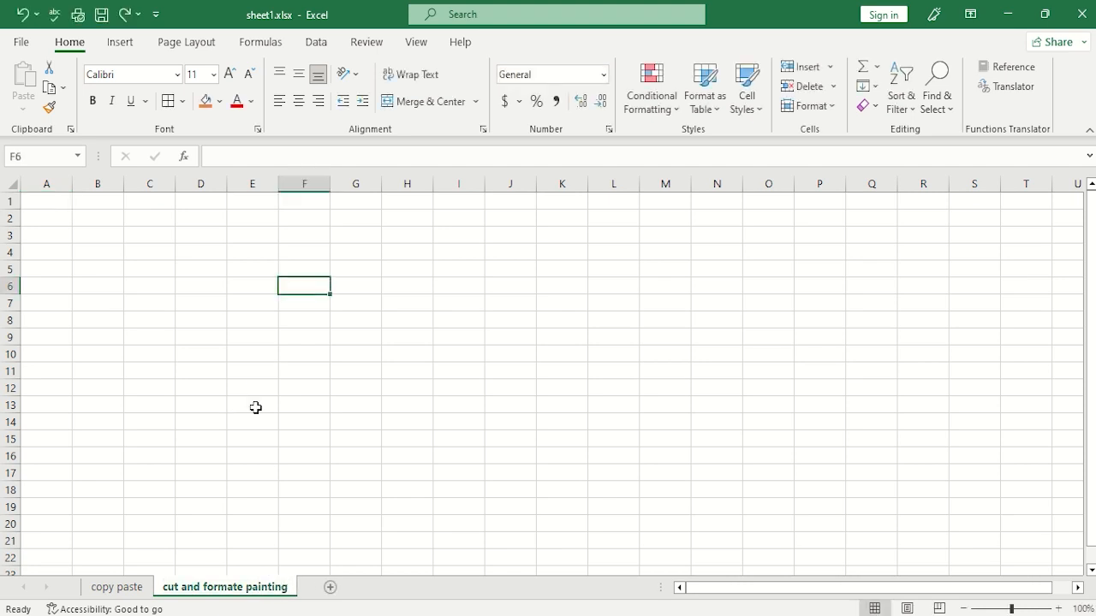
Copy the price table H4:J6 from the copy paste sheet to cell G8 of the cut and formate painting sheet.
left_click(125, 590)
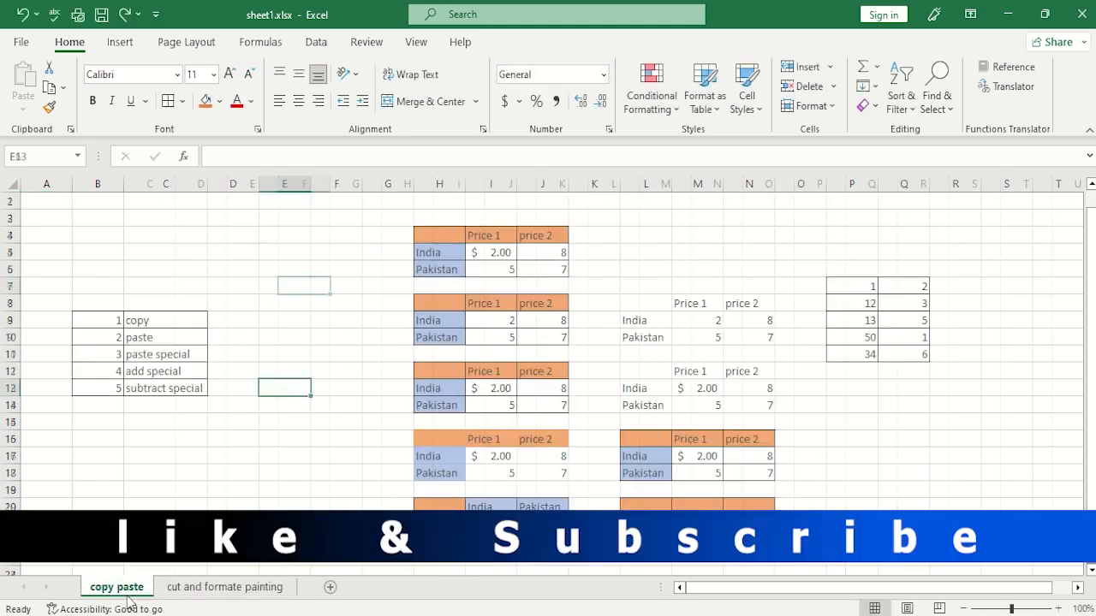
left_click(63, 88)
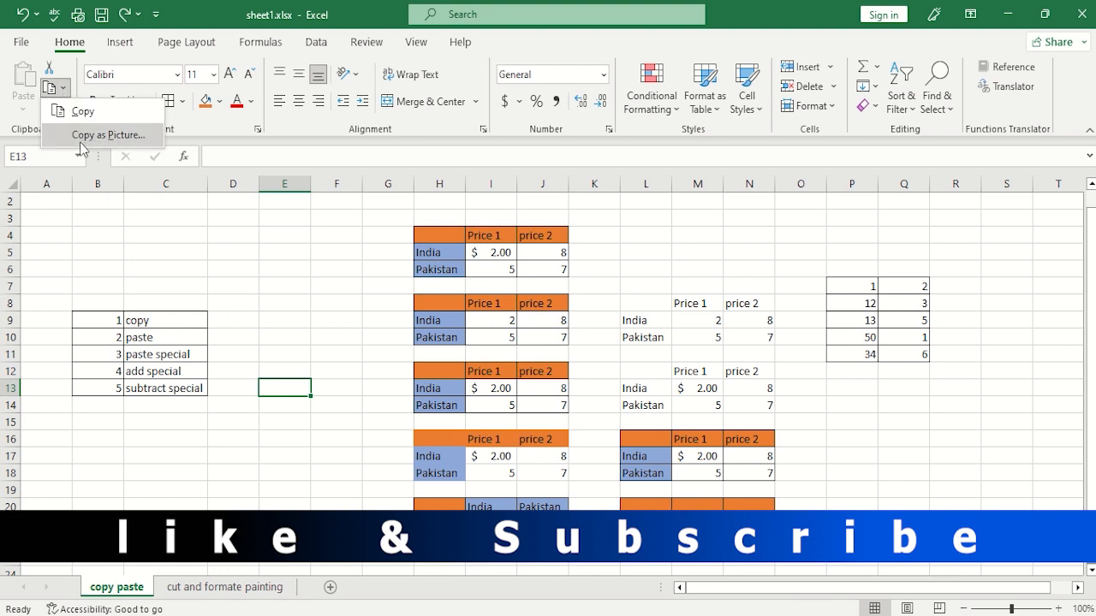
left_click(61, 255)
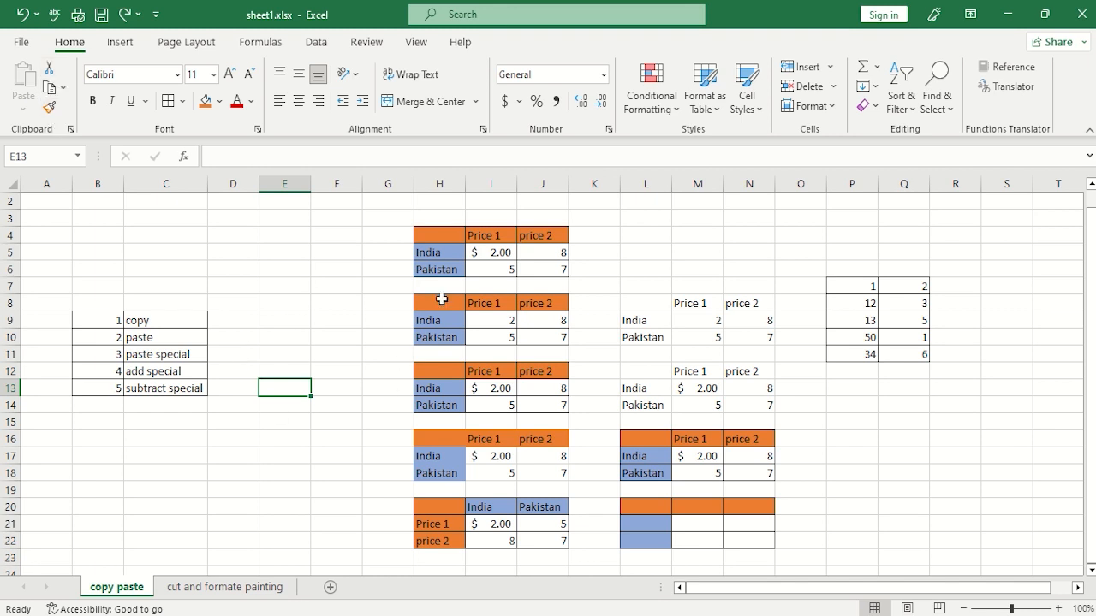
left_click_drag(445, 240, 543, 266)
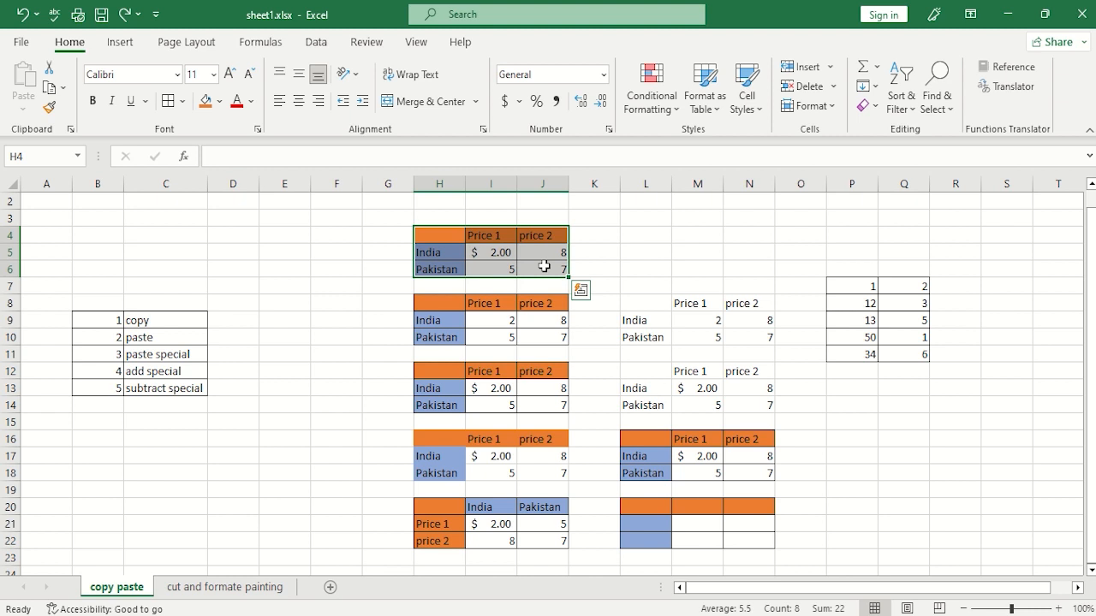
key("ctrl+c")
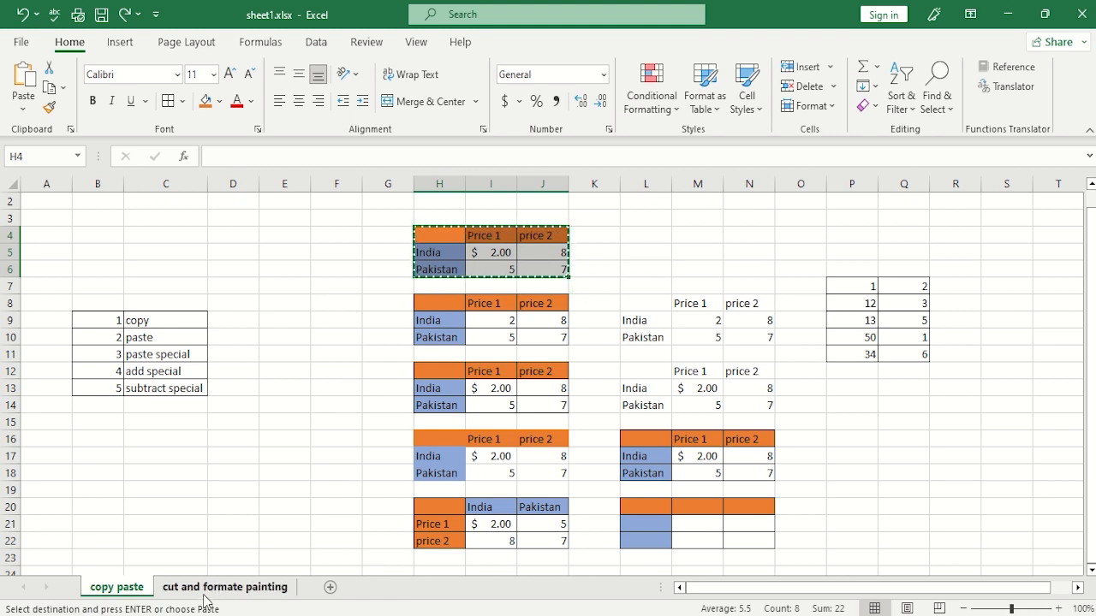
left_click(206, 591)
left_click(371, 317)
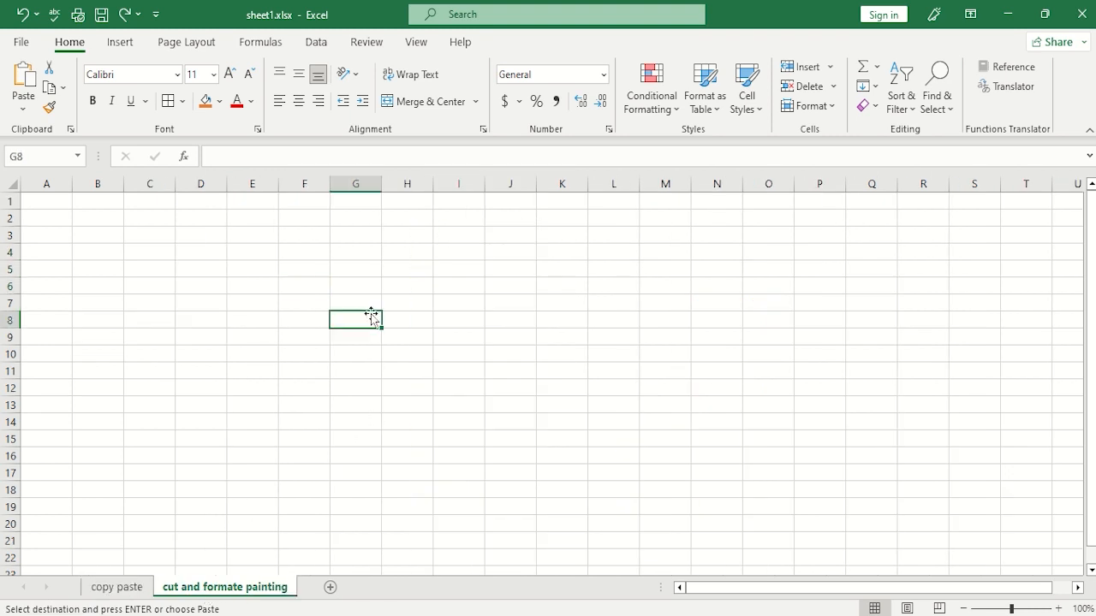
key("ctrl+v")
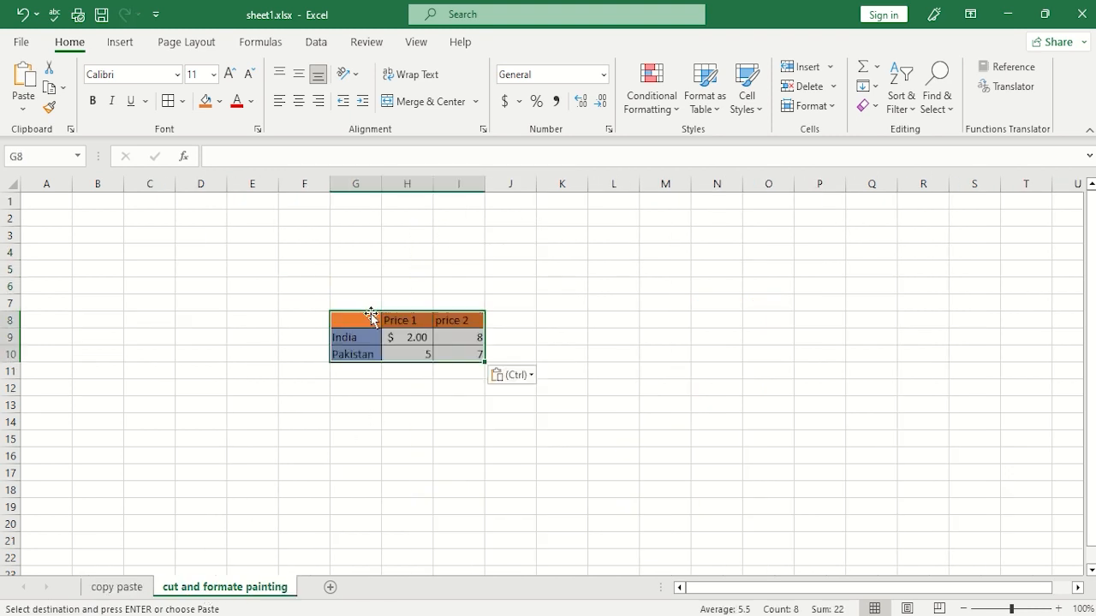
left_click(379, 404)
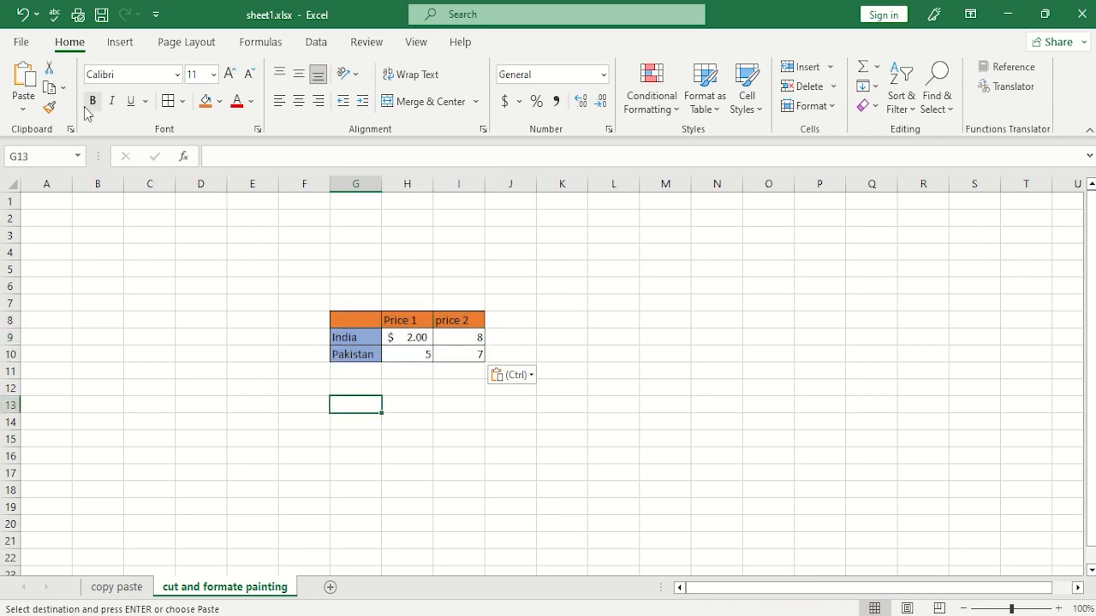
Cut the price table G8:I10 and paste it at cell G12.
left_click_drag(353, 320, 442, 362)
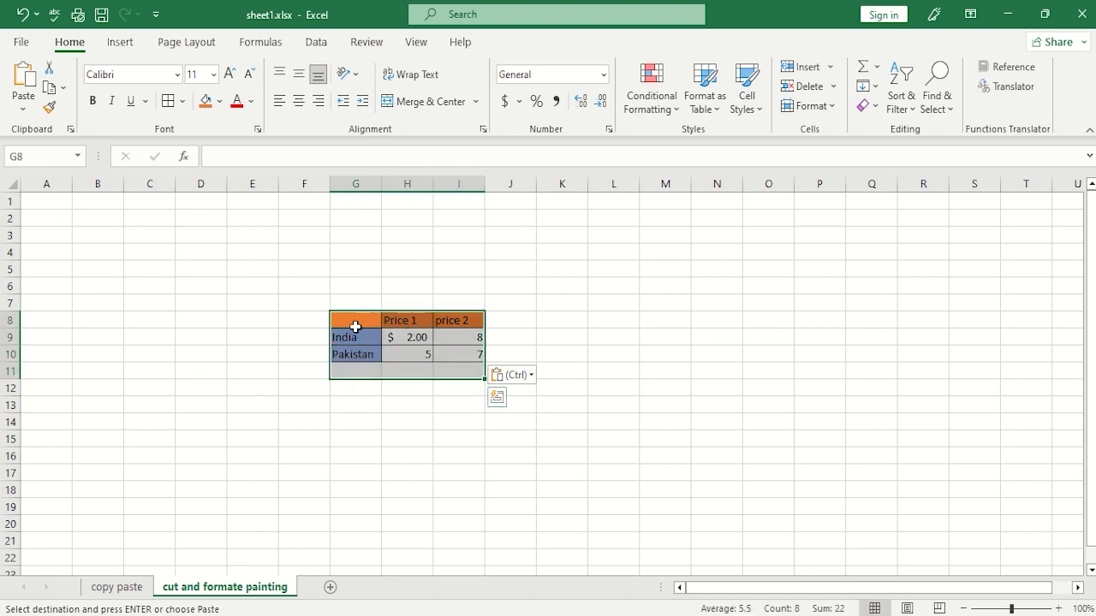
left_click_drag(355, 326, 457, 352)
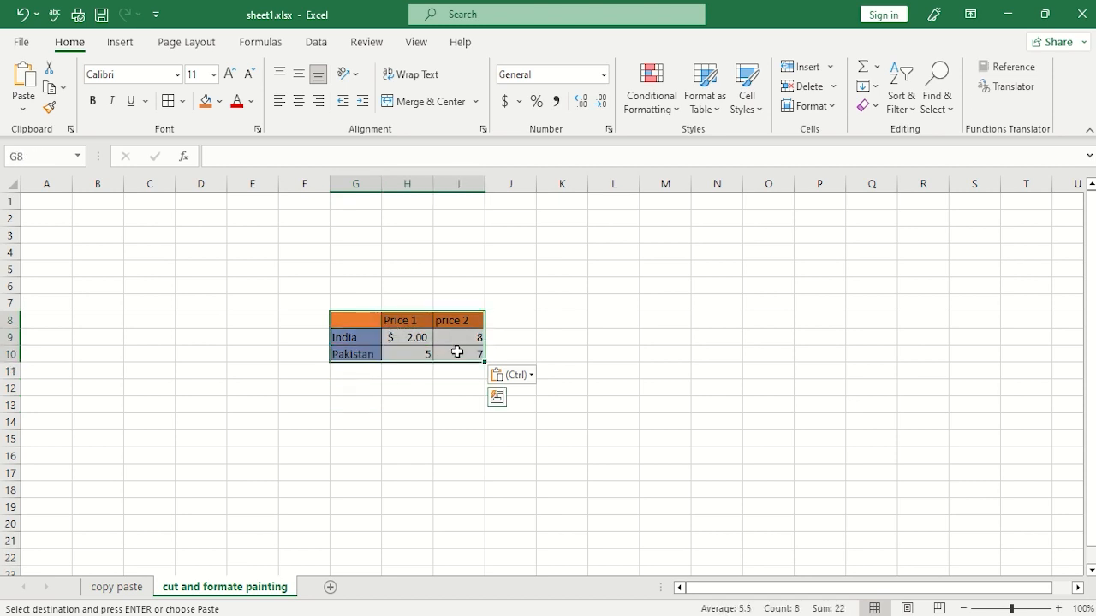
key("Escape")
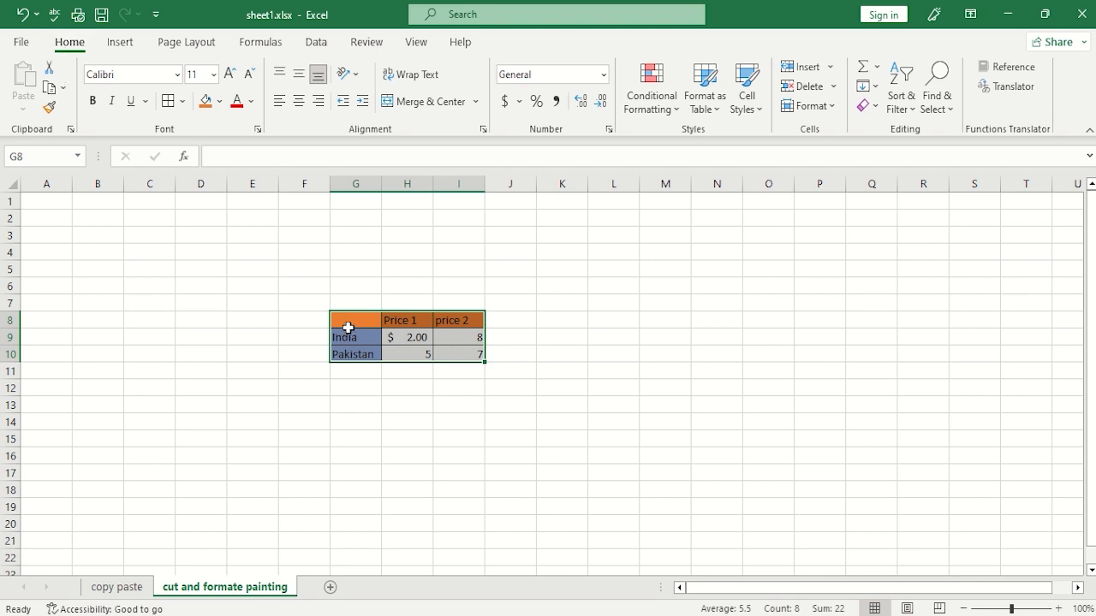
left_click(50, 71)
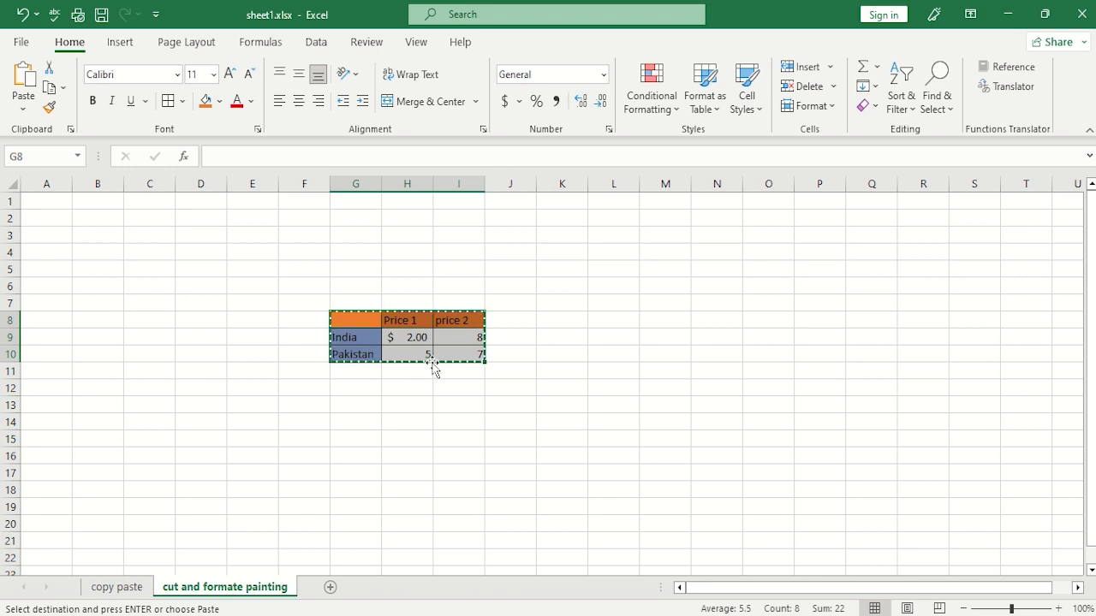
left_click(352, 388)
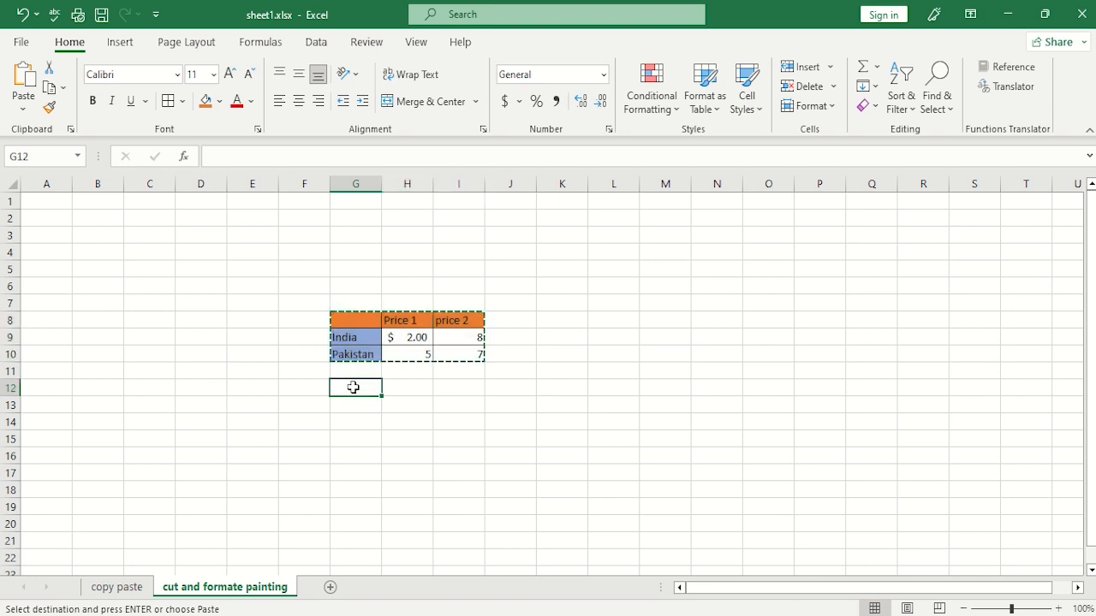
left_click(26, 79)
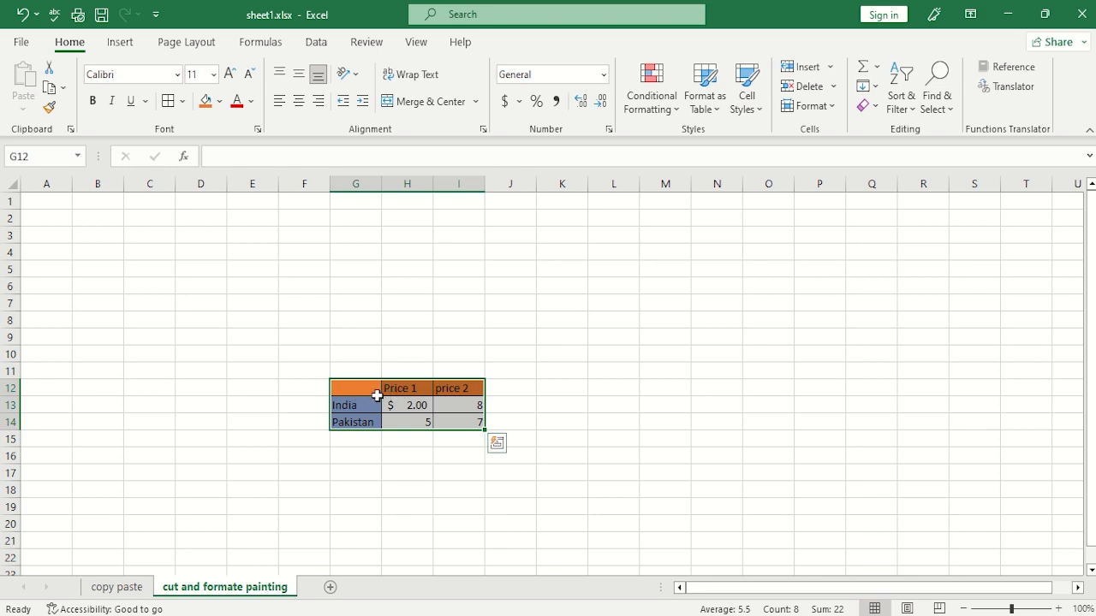
Copy the price table G12:I14 and paste only its formatting at cell K12.
key("ctrl+x")
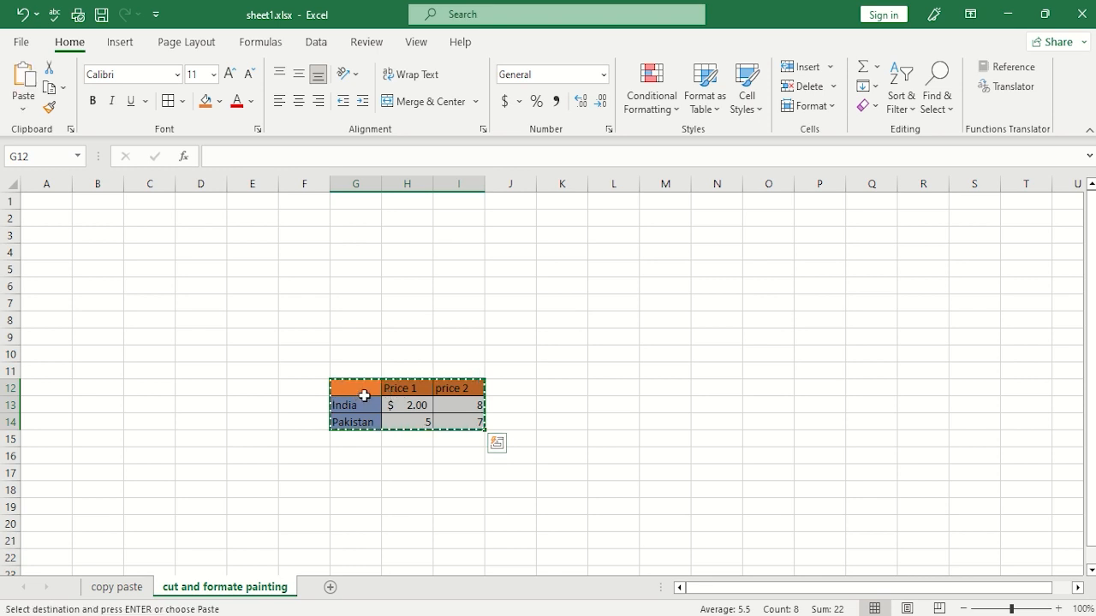
left_click(560, 386)
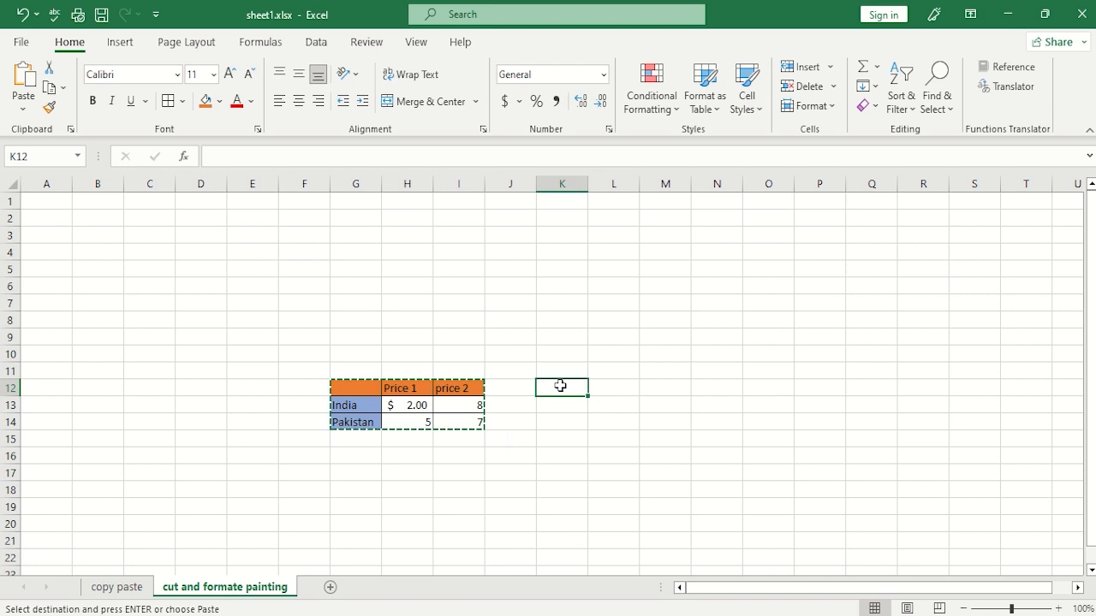
left_click(24, 111)
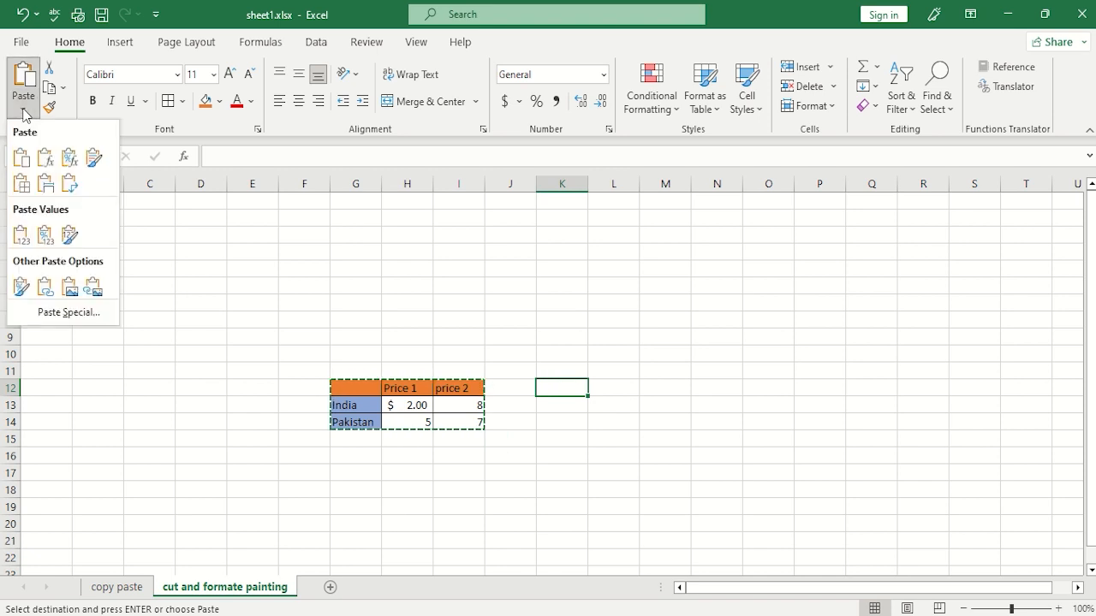
left_click(21, 286)
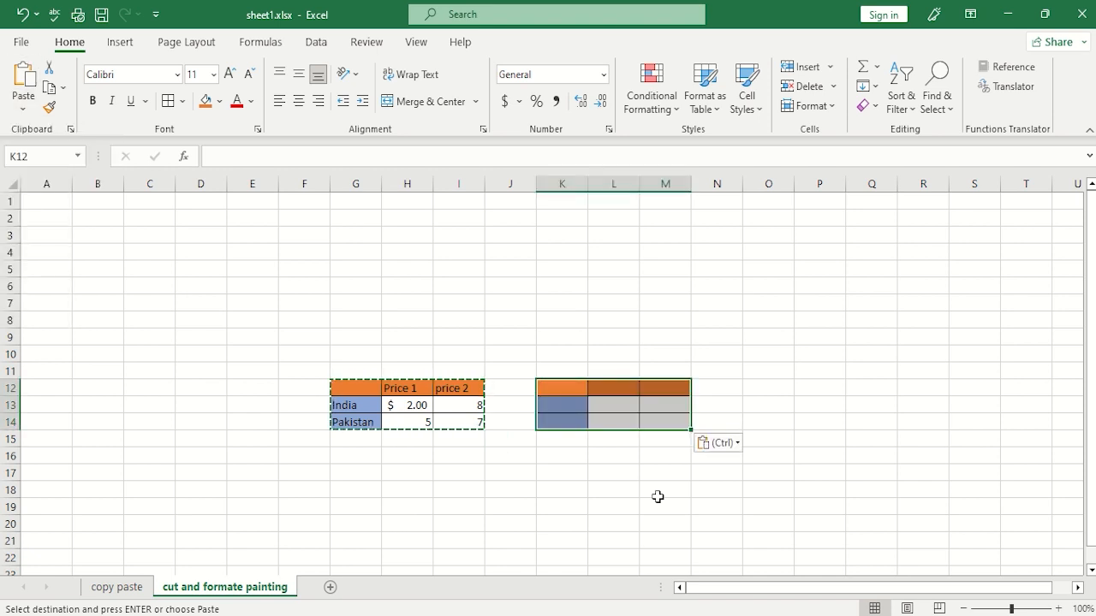
Paste only the values of the copied price table at cell G18.
left_click(349, 489)
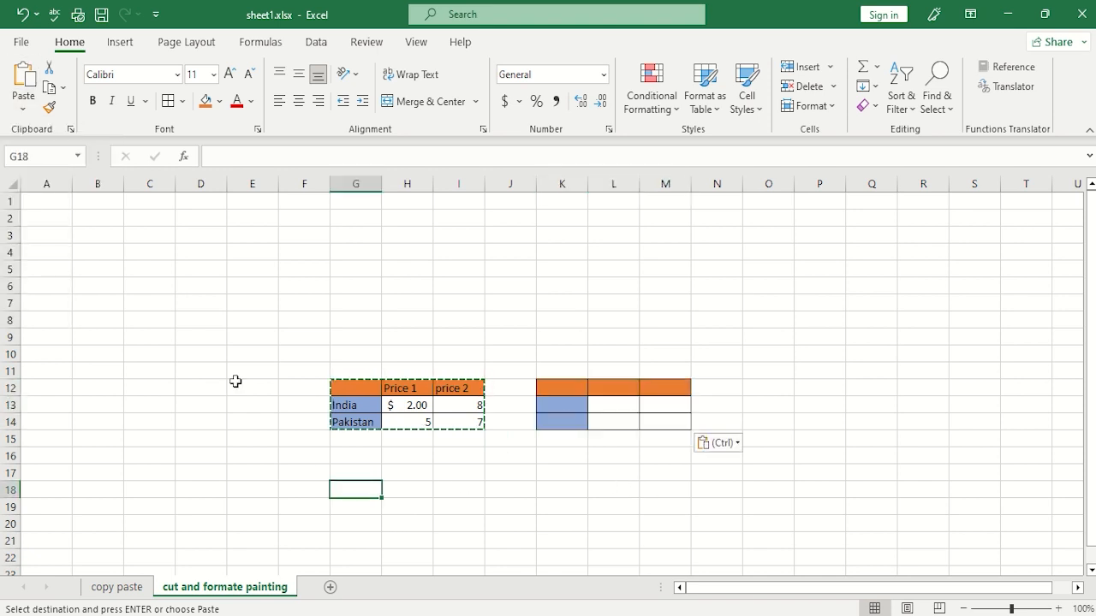
left_click(24, 111)
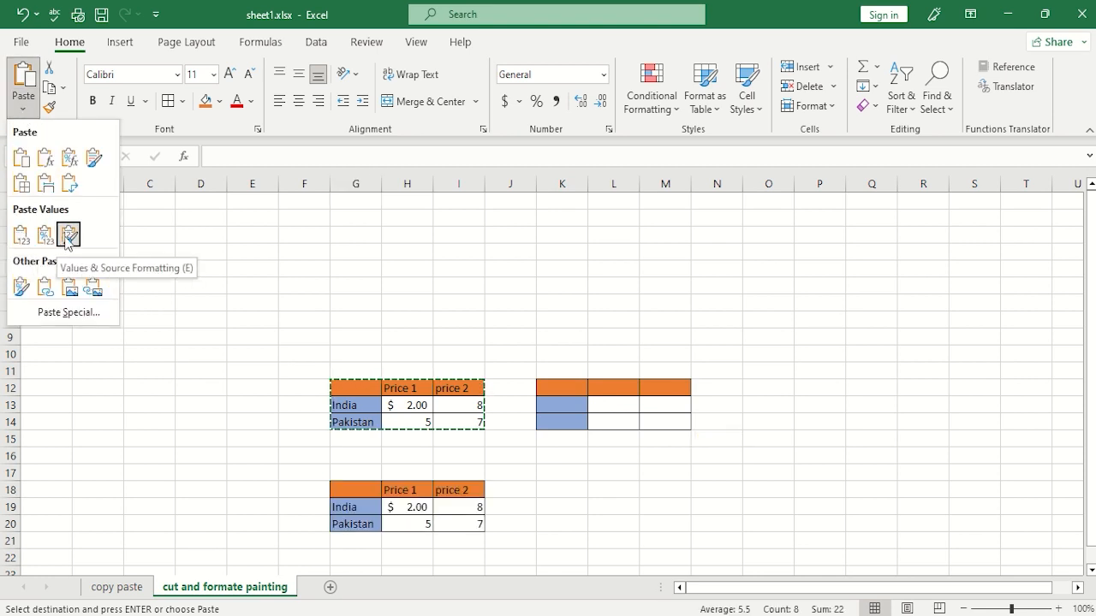
left_click(21, 237)
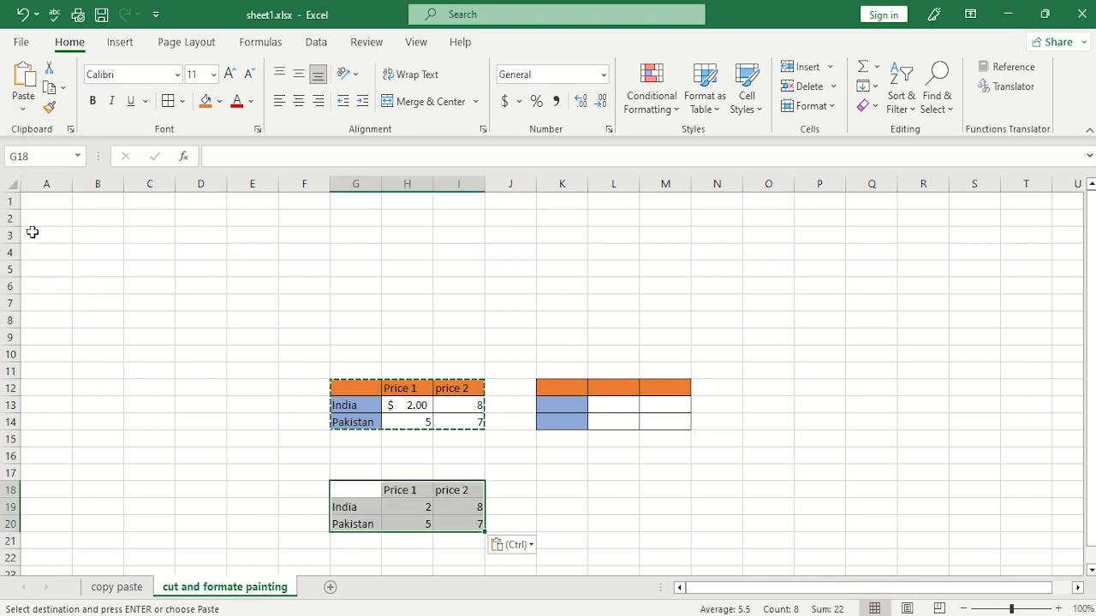
left_click(590, 504)
Cut the formatted price table G12:I14 and paste it at cell K18.
scroll(563, 459, "down", 2)
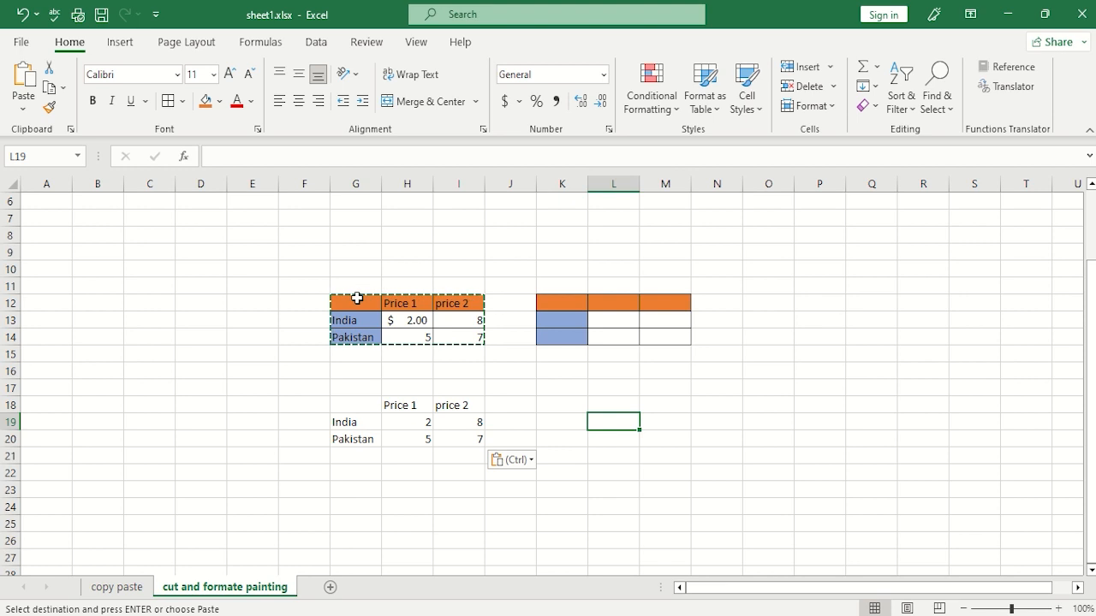
left_click_drag(352, 298, 471, 341)
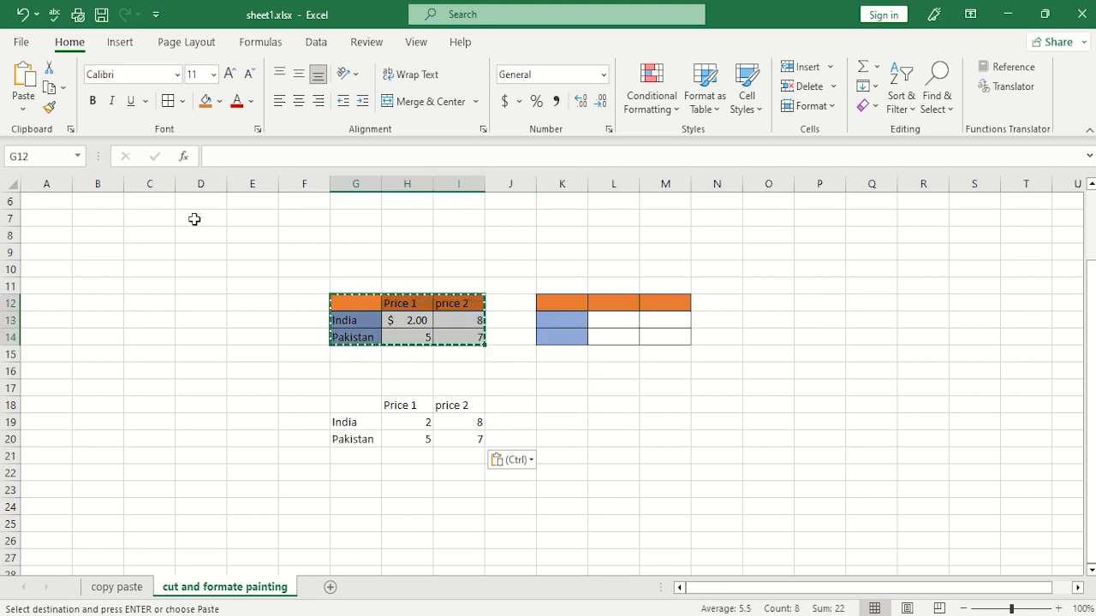
left_click(50, 69)
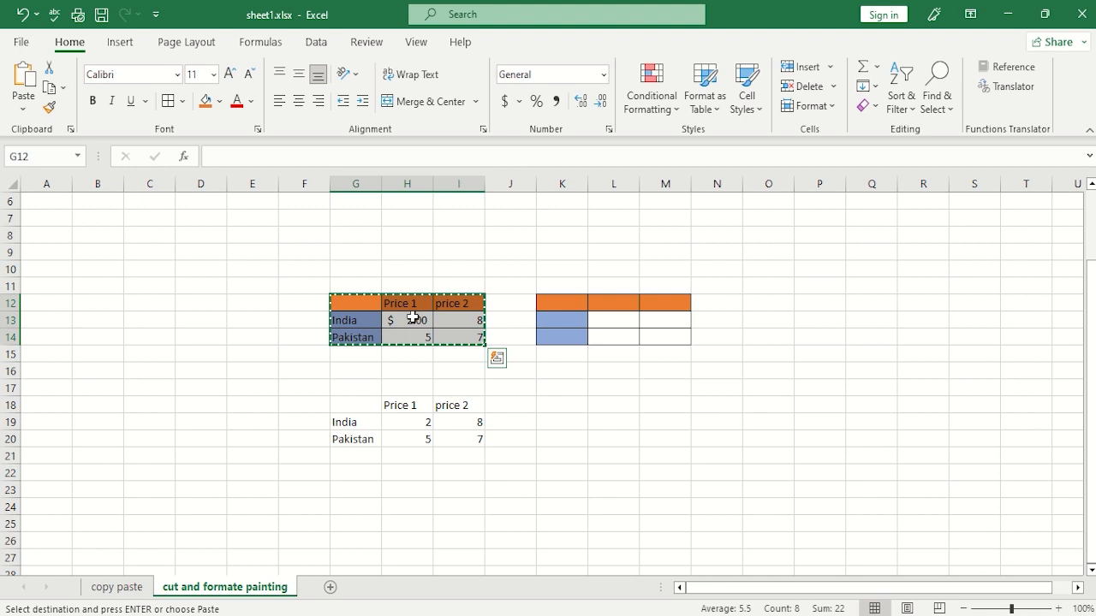
left_click(559, 405)
left_click(26, 86)
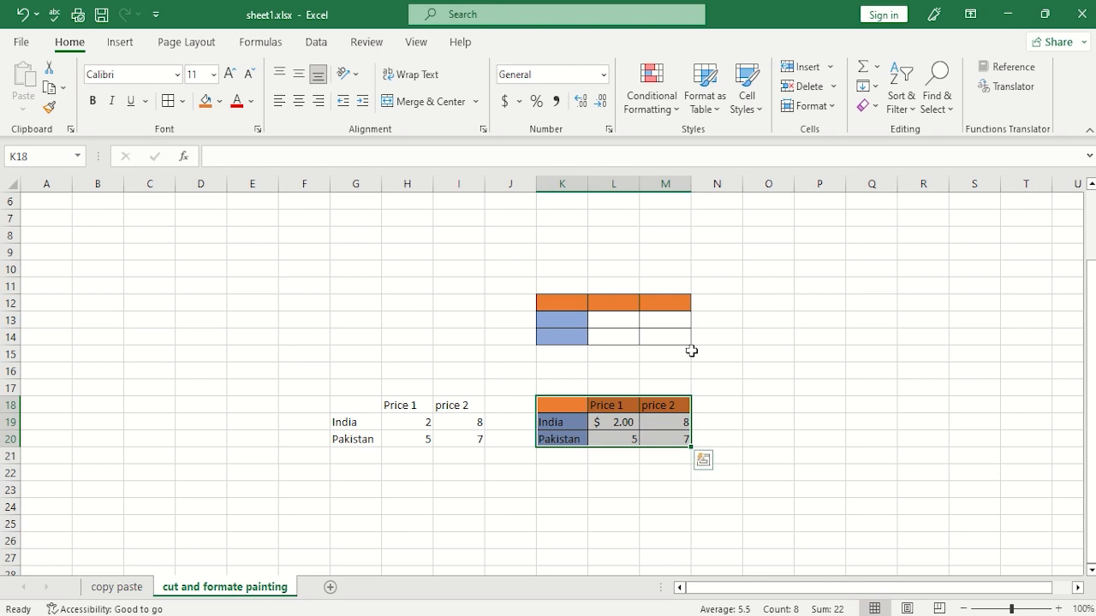
left_click(628, 469)
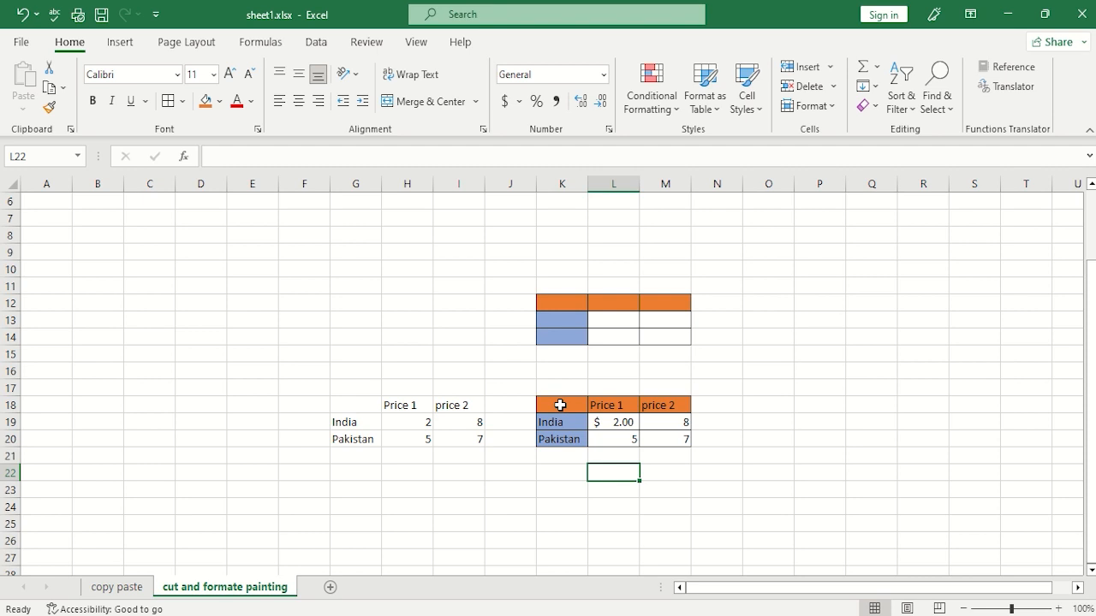
Copy the formatting of header row K18:M18 onto header cells G18:I18 with Format Painter.
left_click_drag(559, 405, 653, 406)
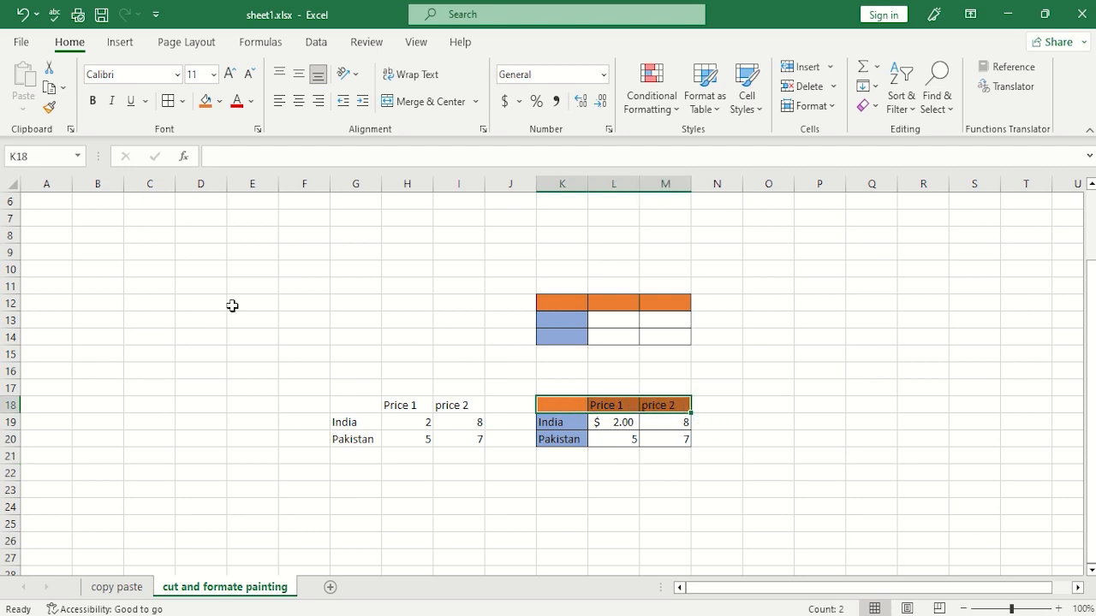
left_click(49, 107)
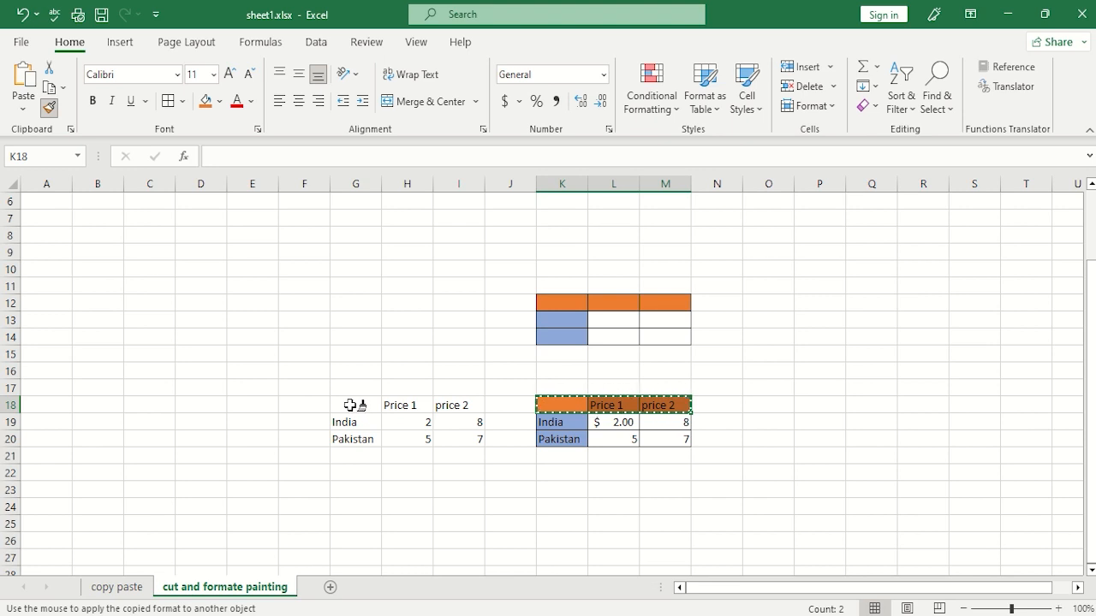
left_click_drag(350, 405, 454, 403)
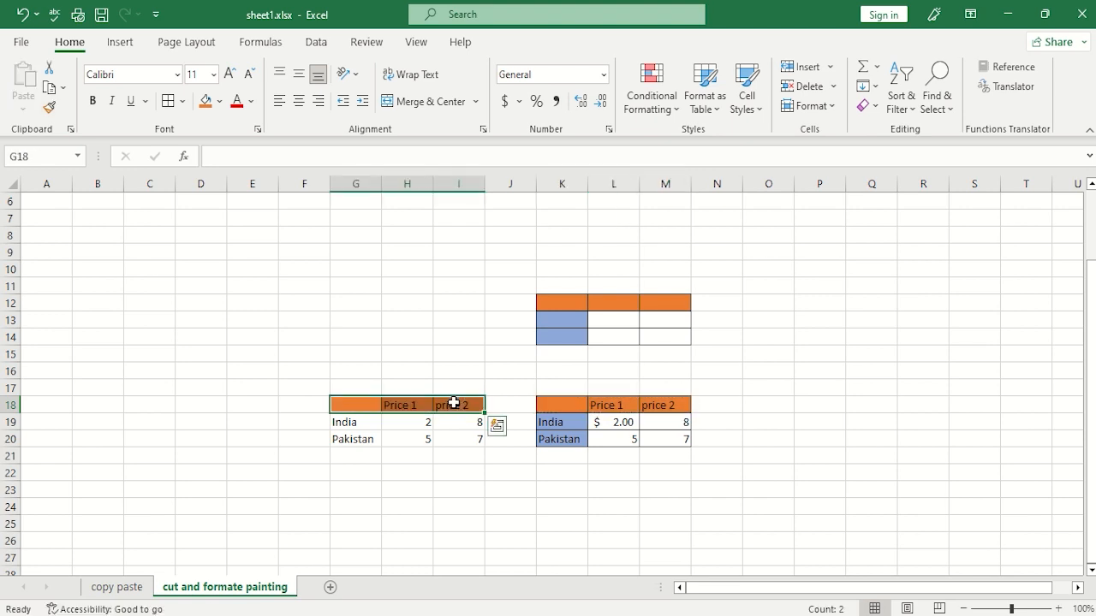
left_click(500, 496)
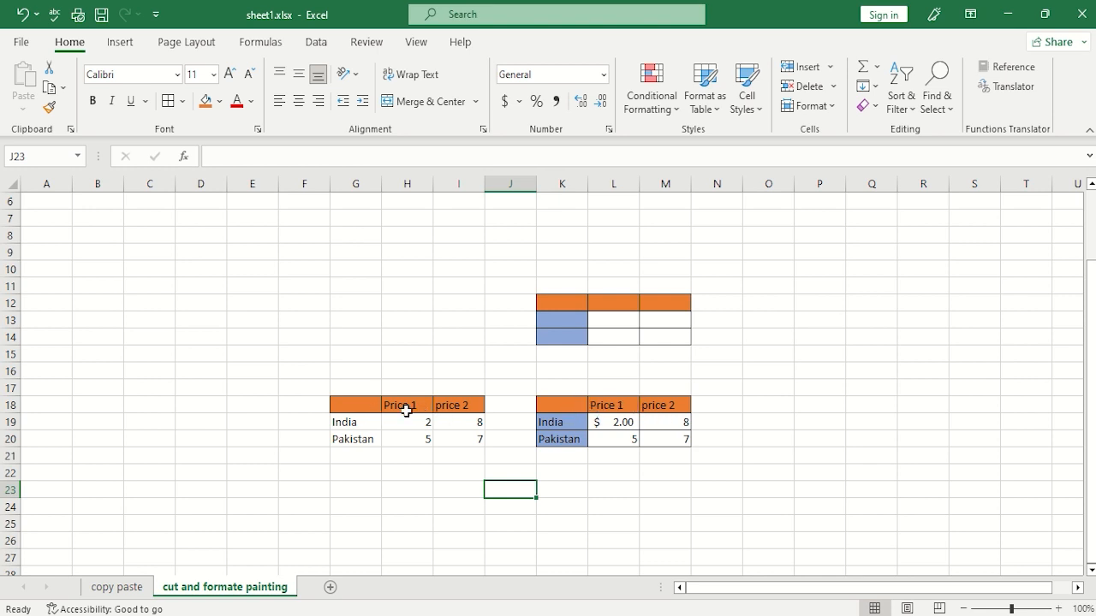
Make the "Price 1" header in cell L18 bold.
left_click(612, 403)
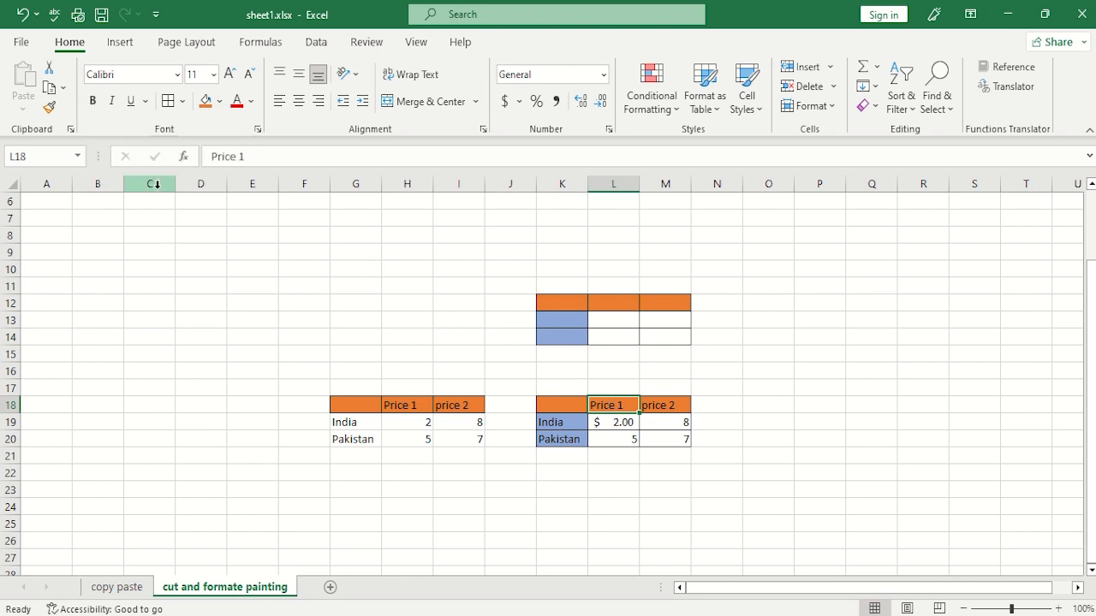
left_click(92, 100)
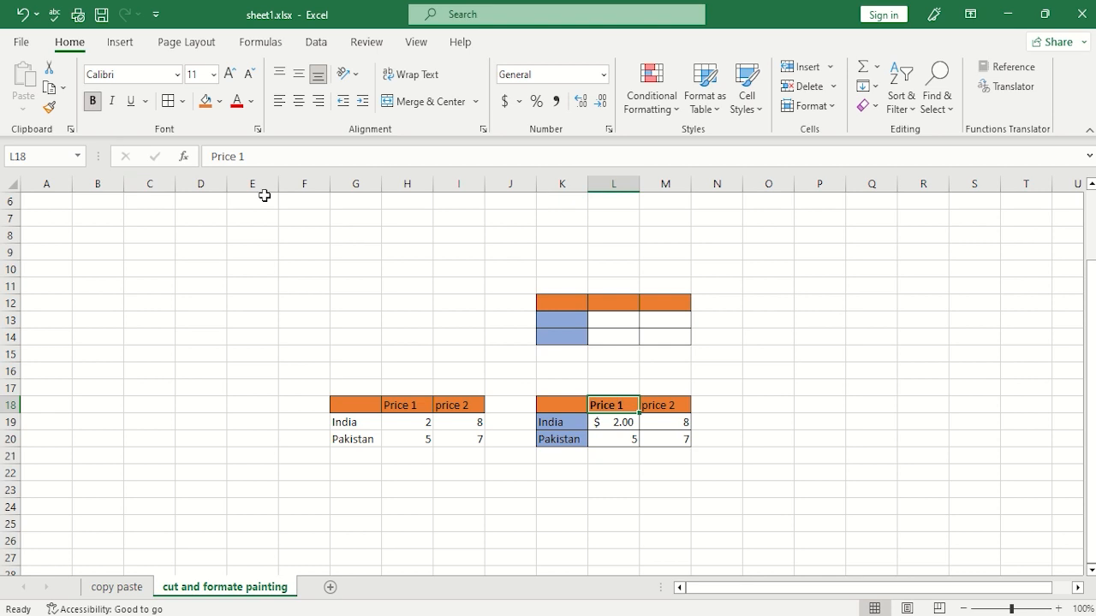
left_click(655, 421)
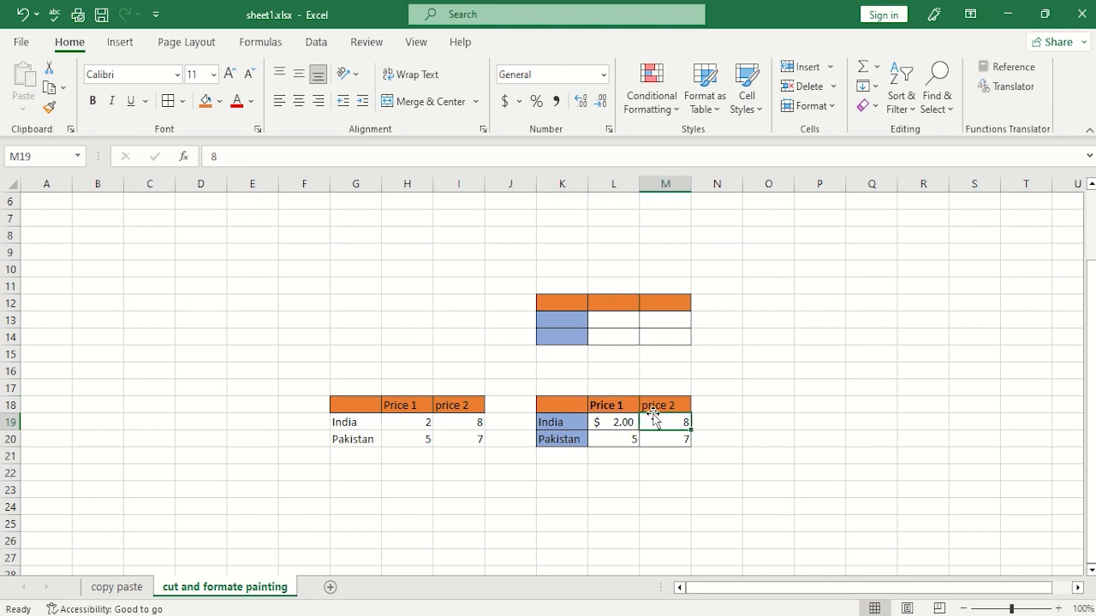
left_click(655, 405)
left_click(630, 410)
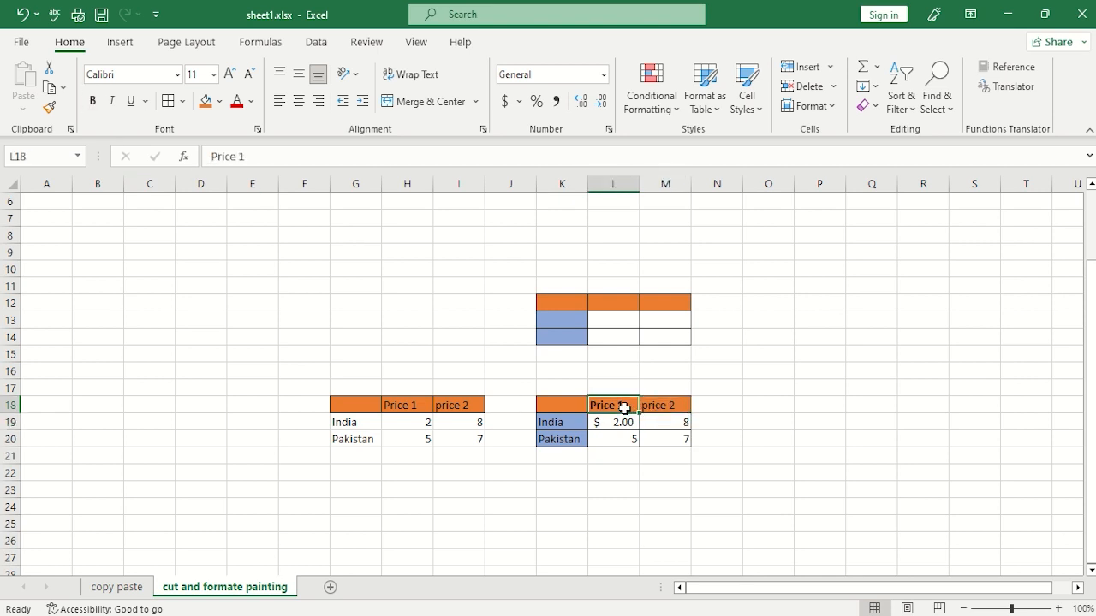
Fill the empty header cell K18 with blue, then change its fill to black.
left_click(1059, 609)
left_click(1059, 608)
left_click(1059, 609)
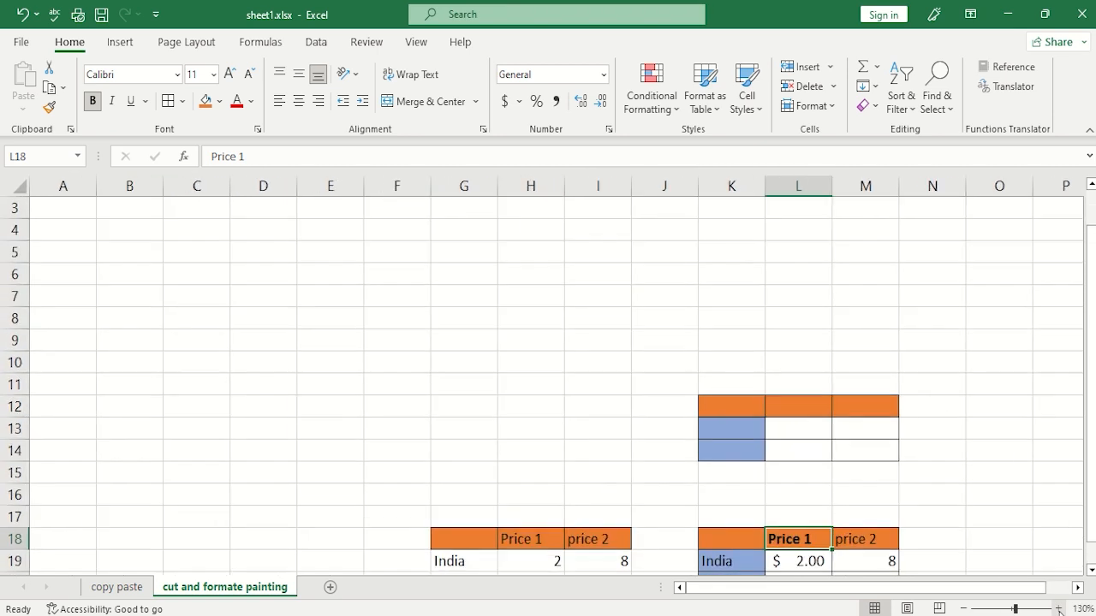
left_click_drag(1091, 419, 1092, 460)
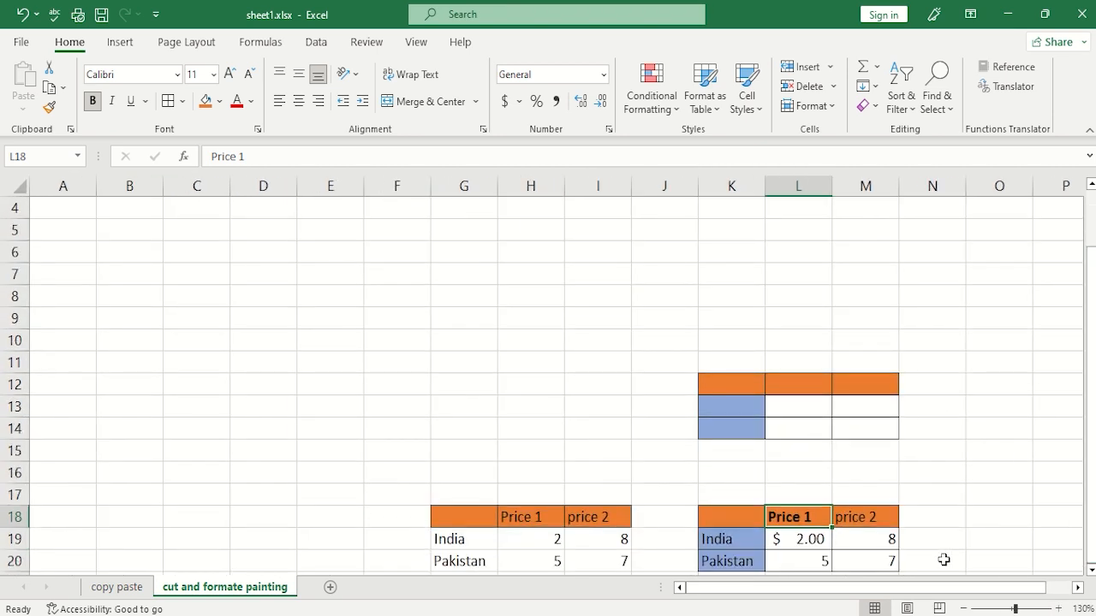
left_click_drag(933, 590, 1035, 556)
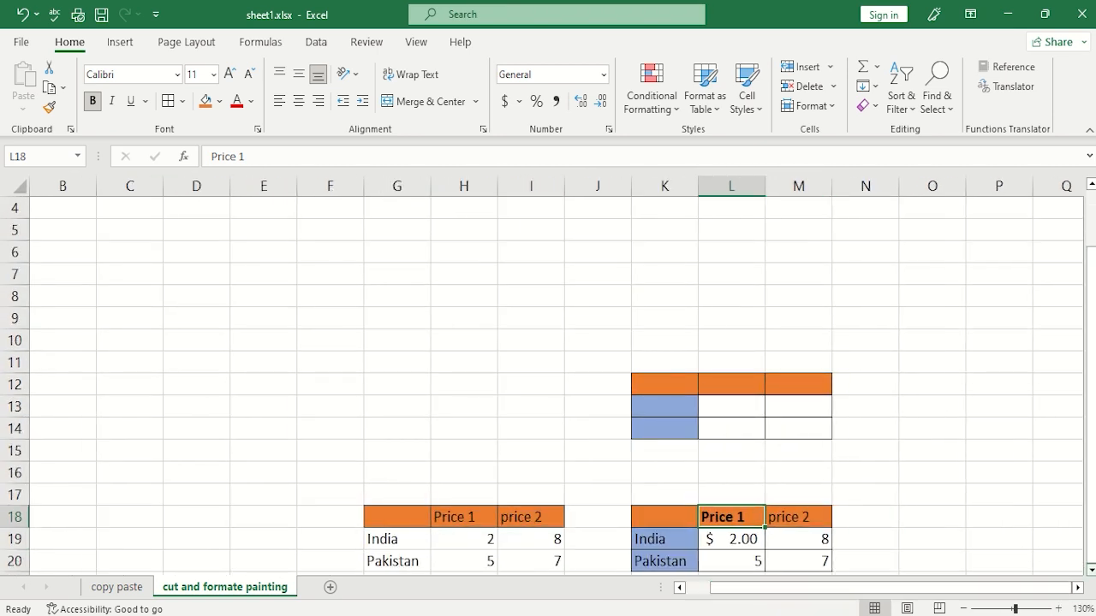
scroll(836, 467, "down", 3)
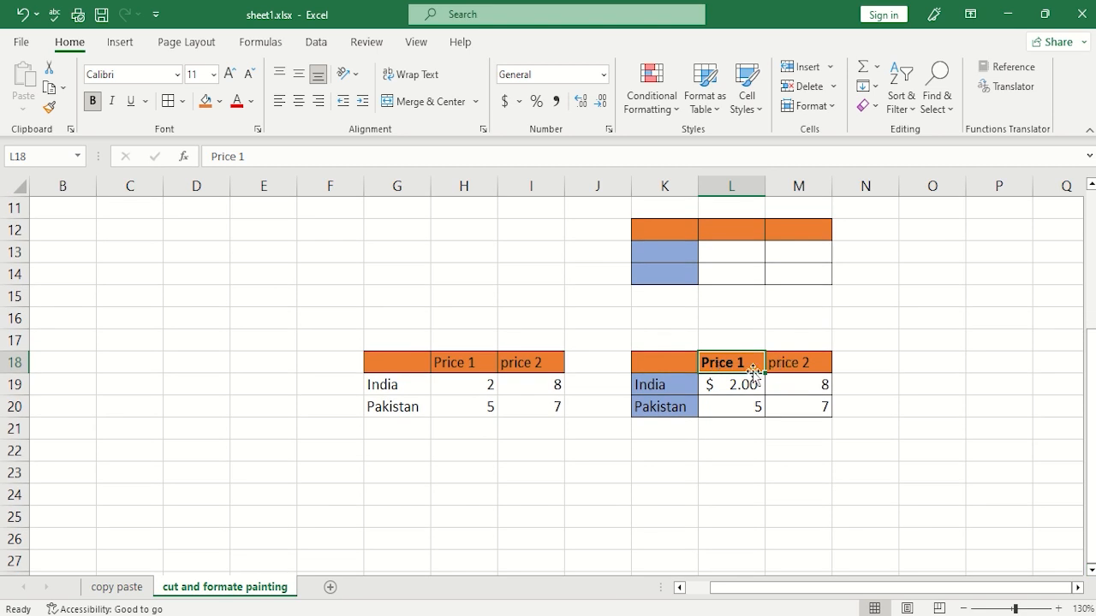
left_click_drag(775, 360, 693, 362)
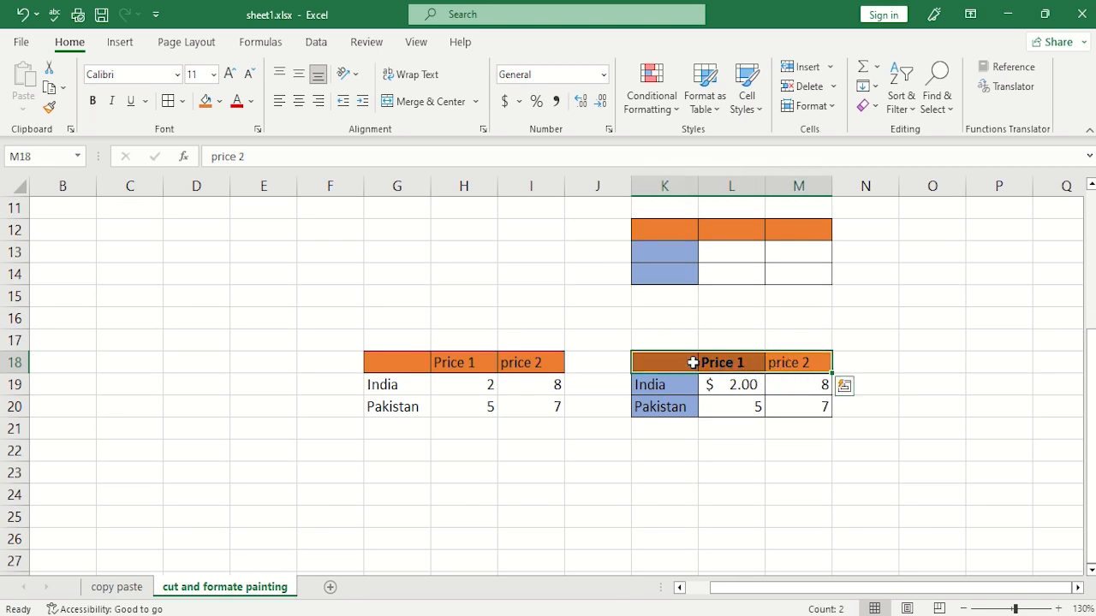
left_click(692, 362)
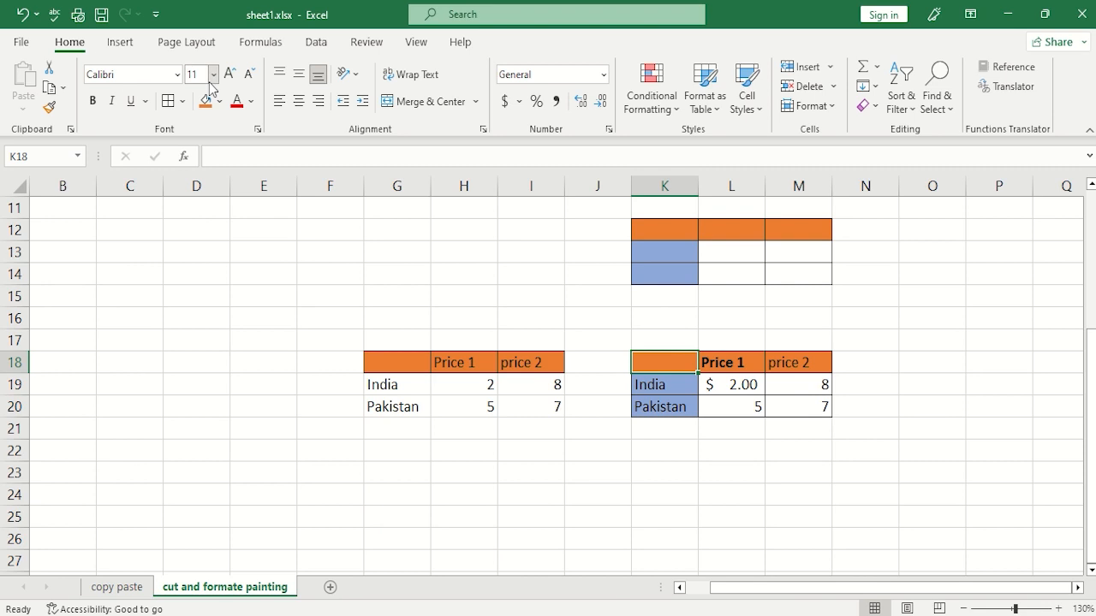
left_click(220, 101)
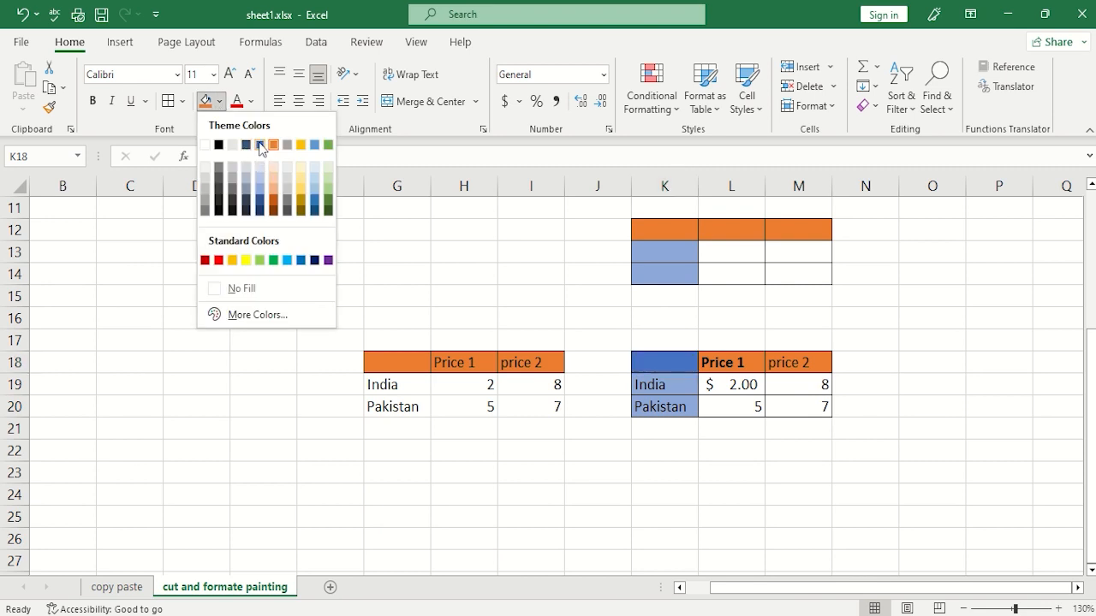
left_click(260, 146)
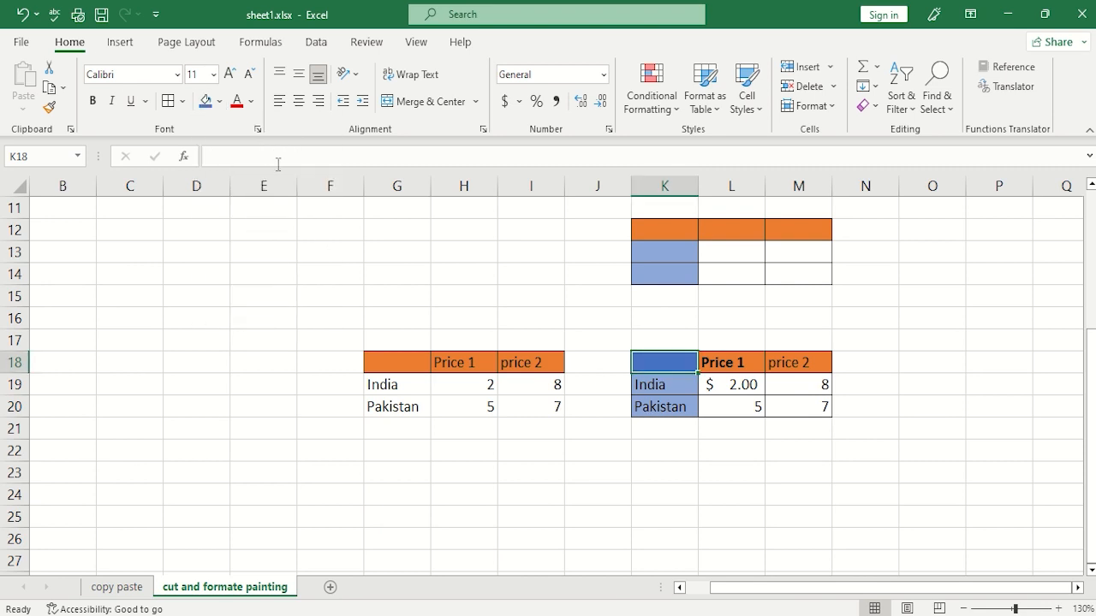
left_click(219, 101)
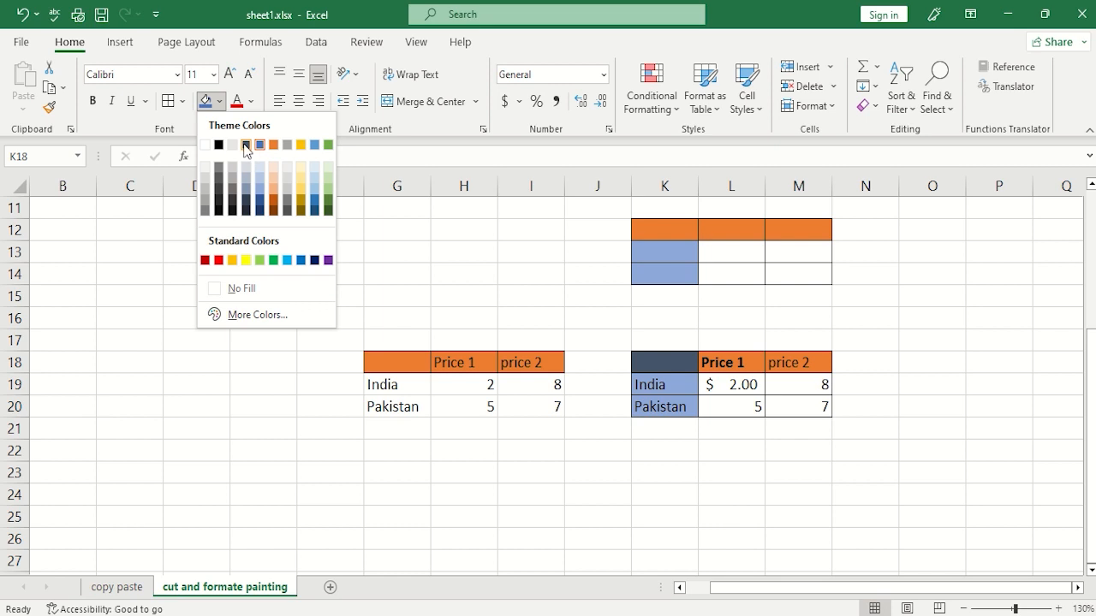
left_click(219, 144)
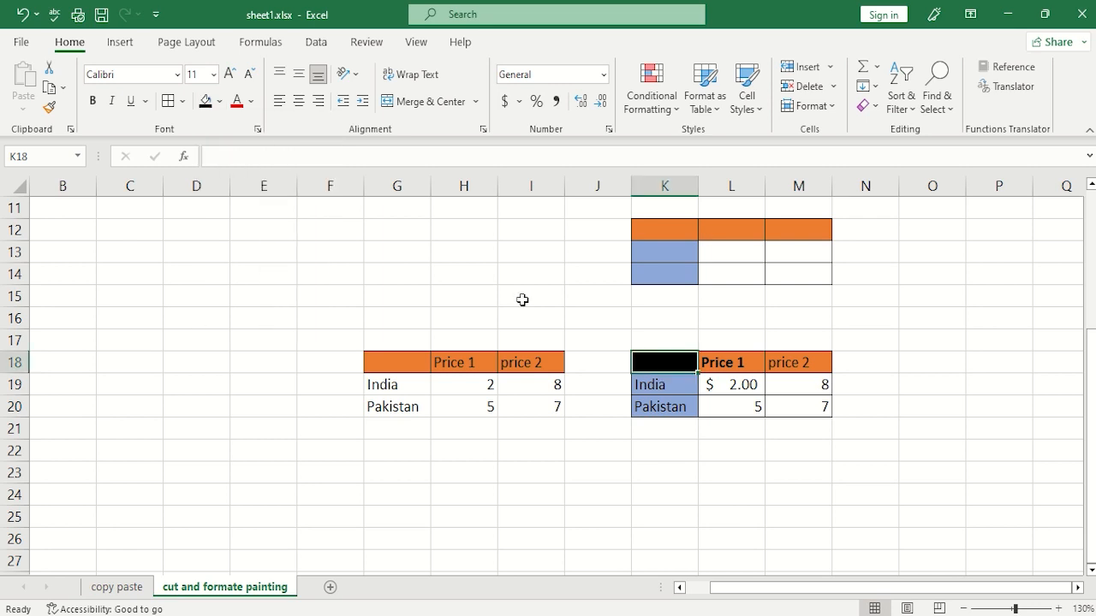
left_click(719, 490)
Reapply the modified header formatting of K18:M18 to G18:I18 with Format Painter.
left_click_drag(795, 362, 674, 365)
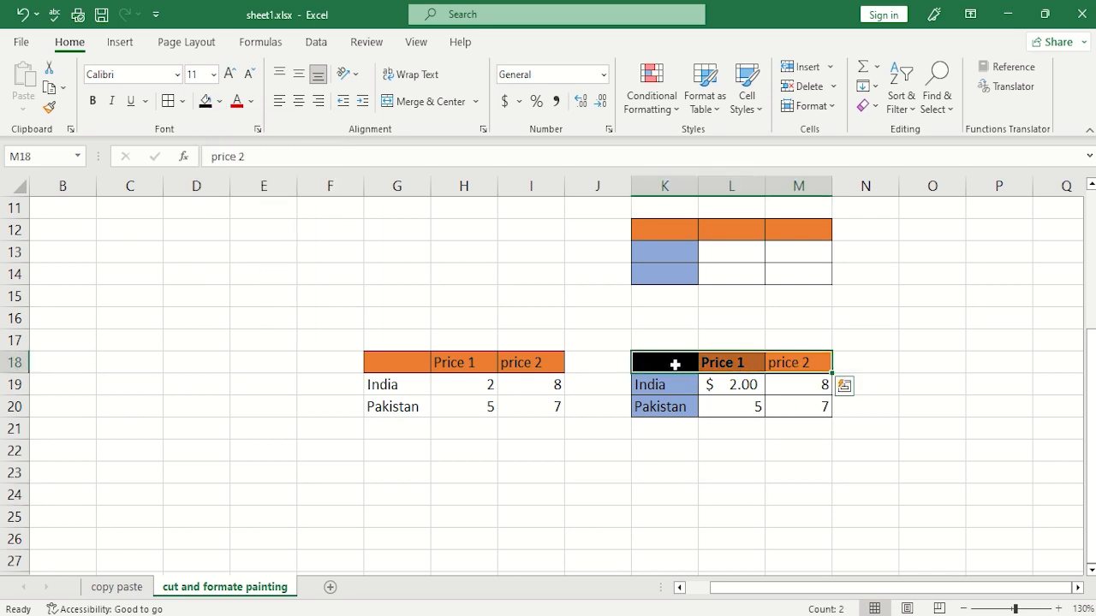
left_click(49, 111)
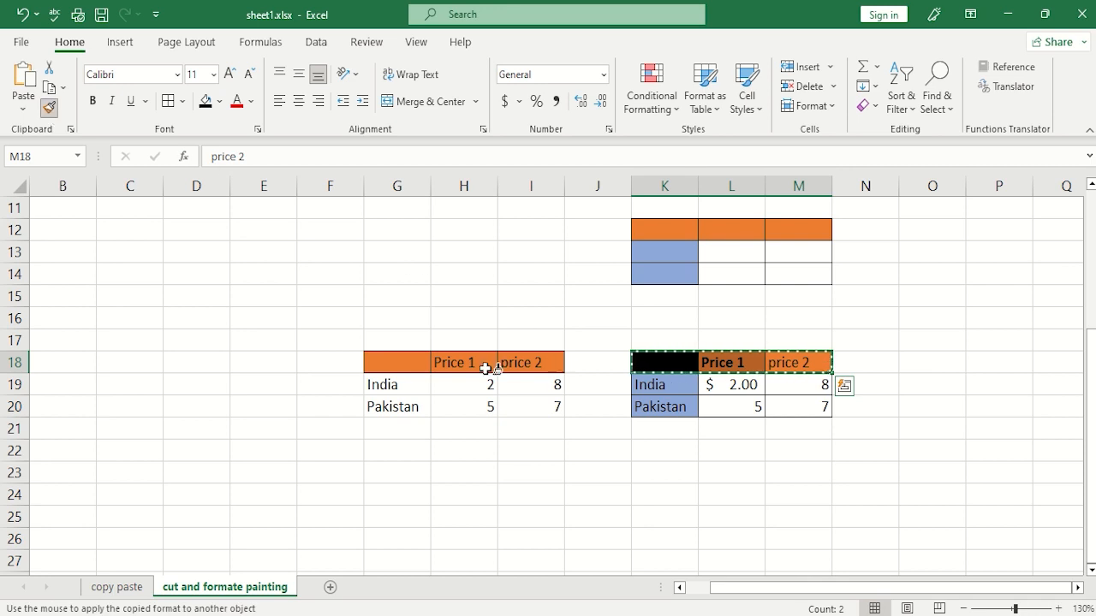
left_click_drag(398, 366, 513, 364)
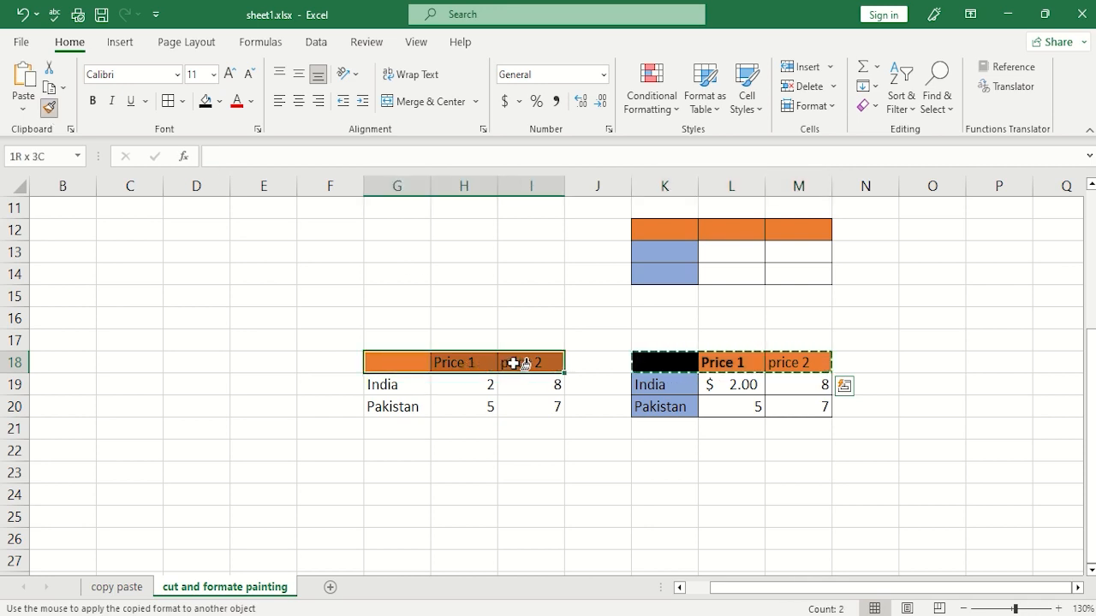
left_click_drag(514, 364, 513, 364)
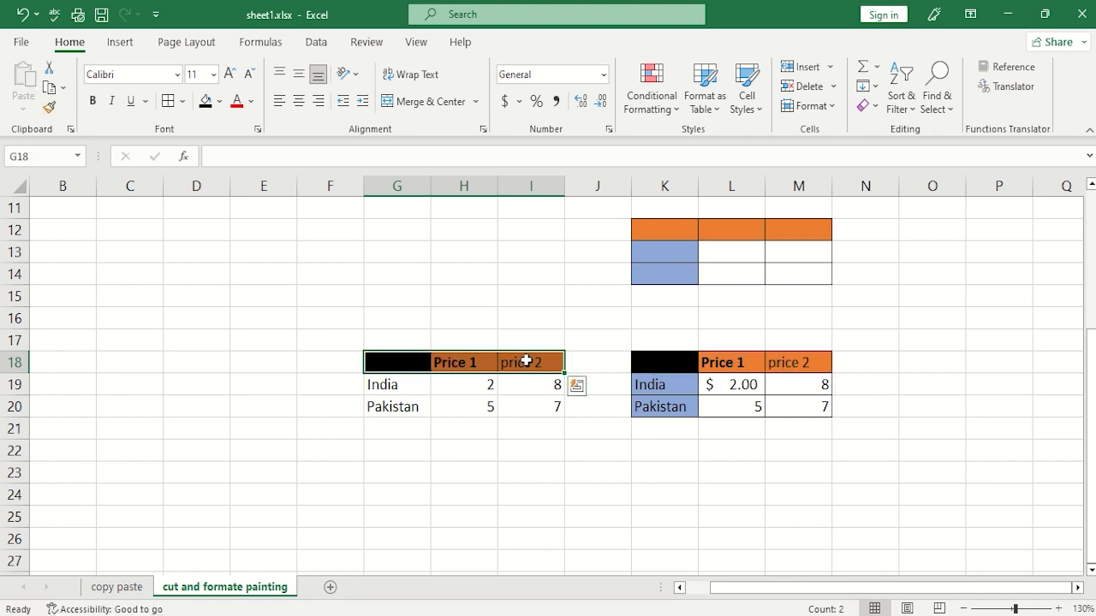
left_click(492, 452)
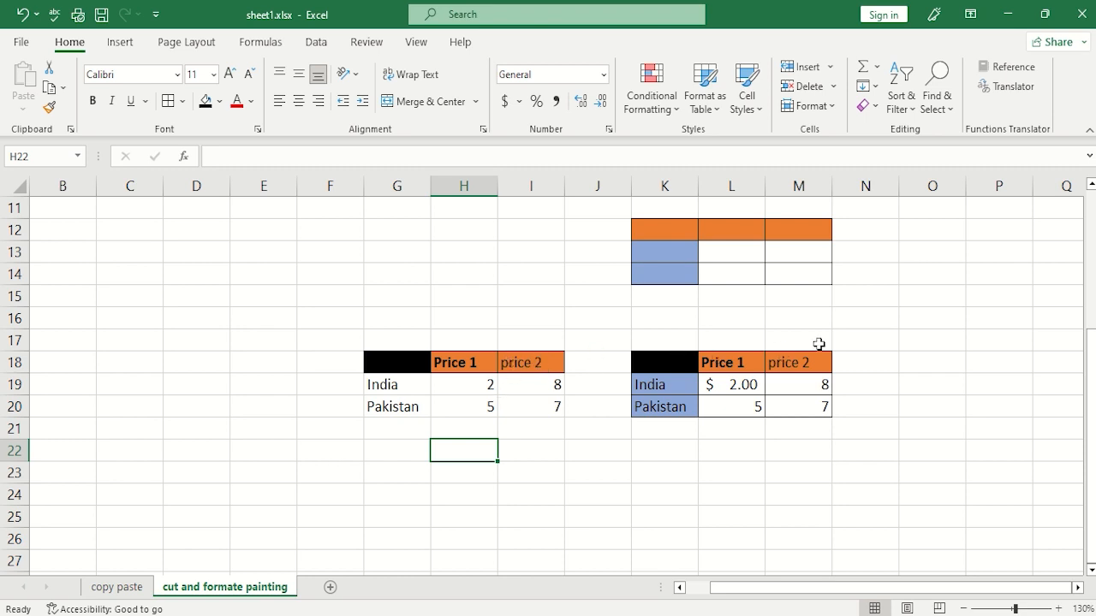
Add a border around the empty cell D15.
left_click(188, 294)
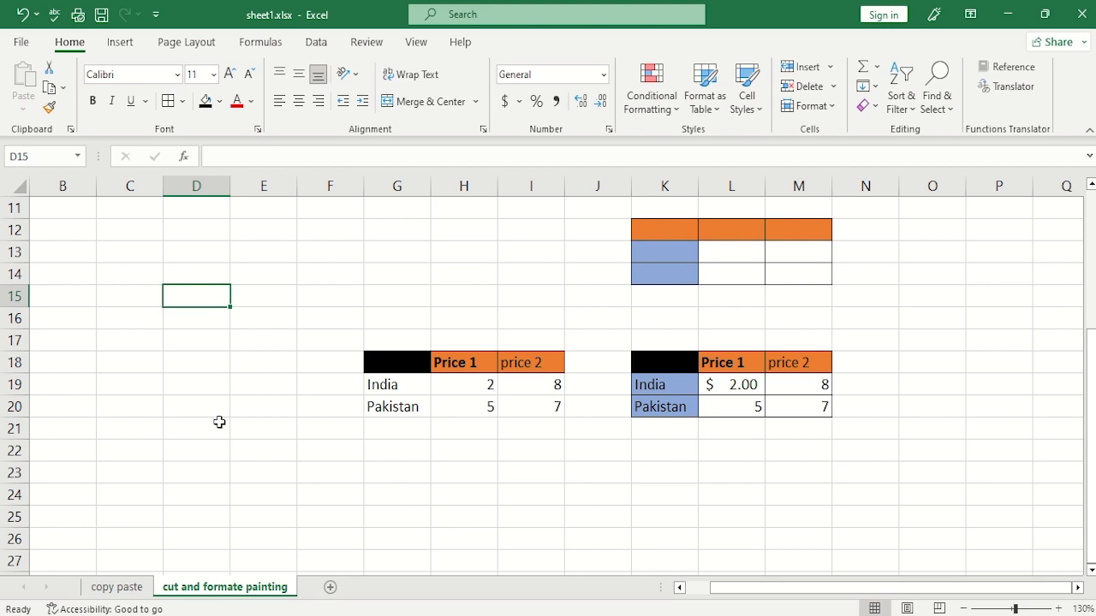
left_click(168, 101)
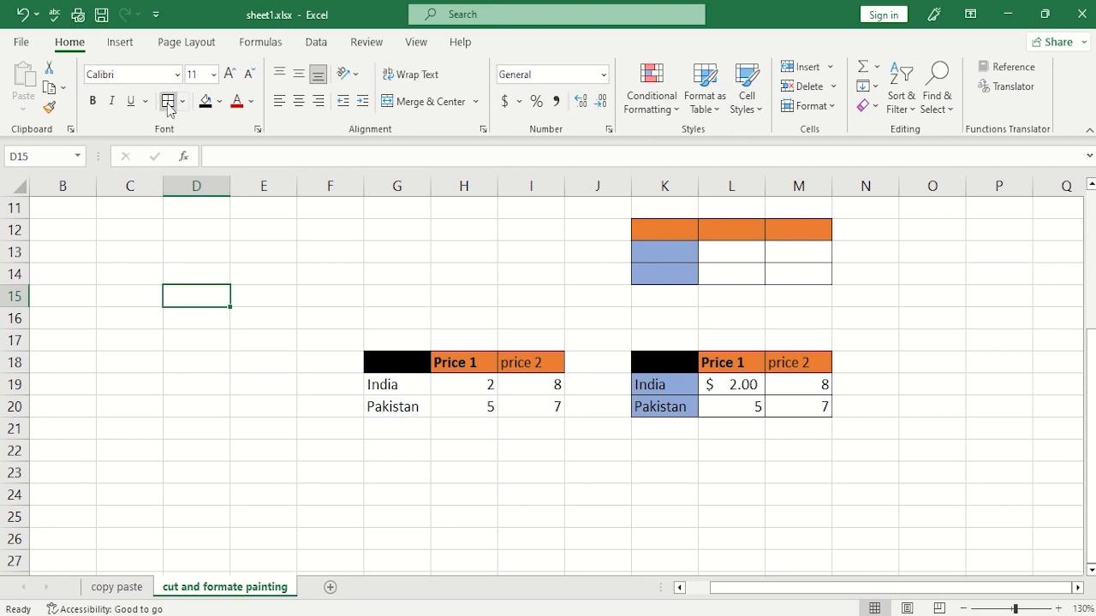
left_click(196, 365)
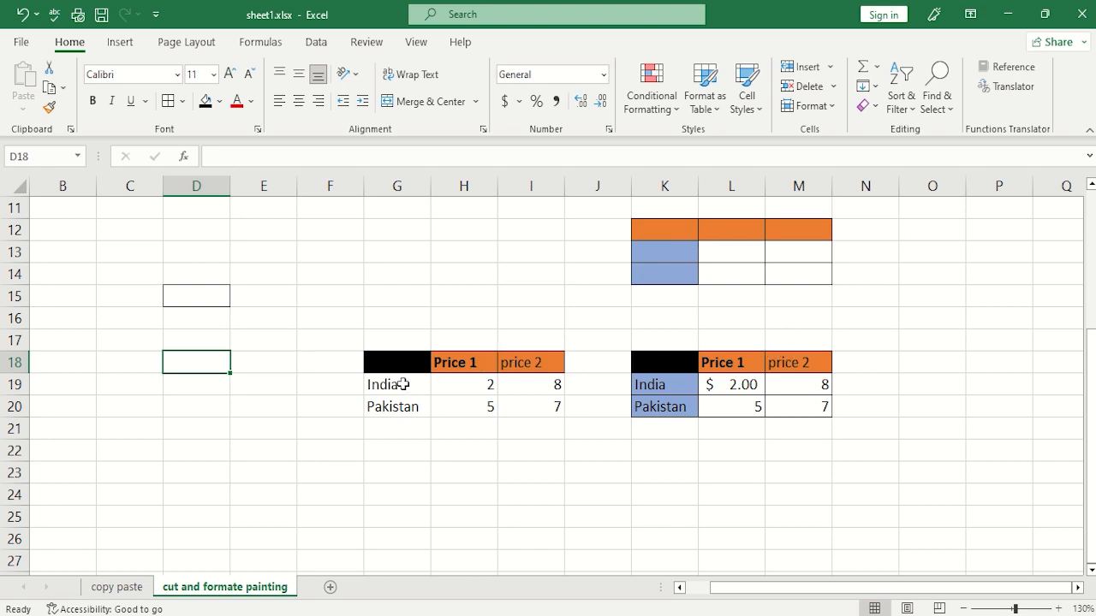
Copy the formatting of the country column K18:K20 onto G18:G20 with Format Painter.
left_click_drag(673, 365, 672, 404)
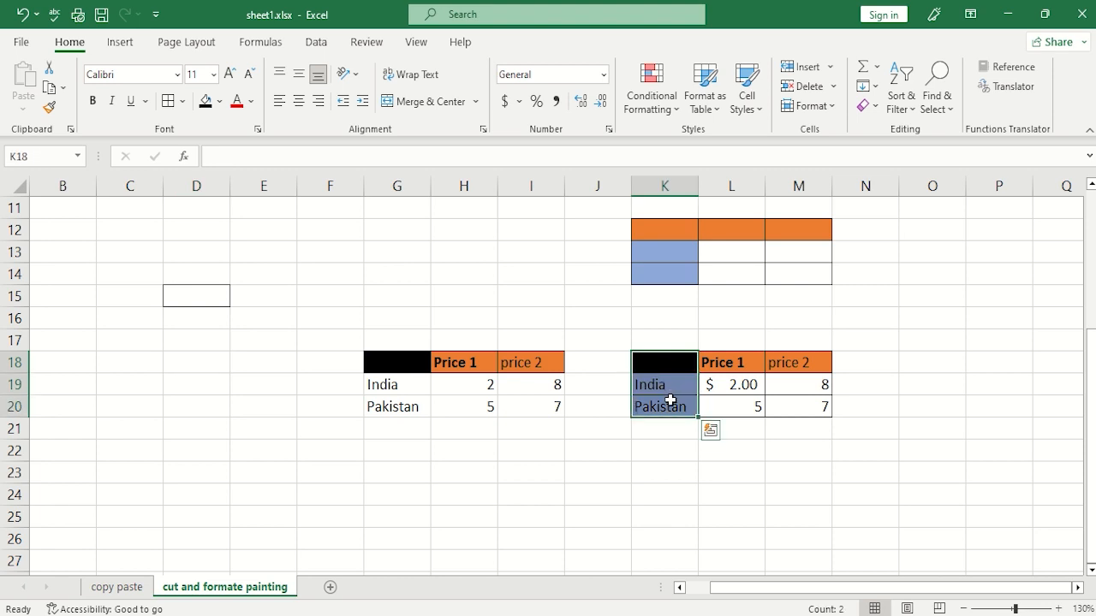
left_click(49, 107)
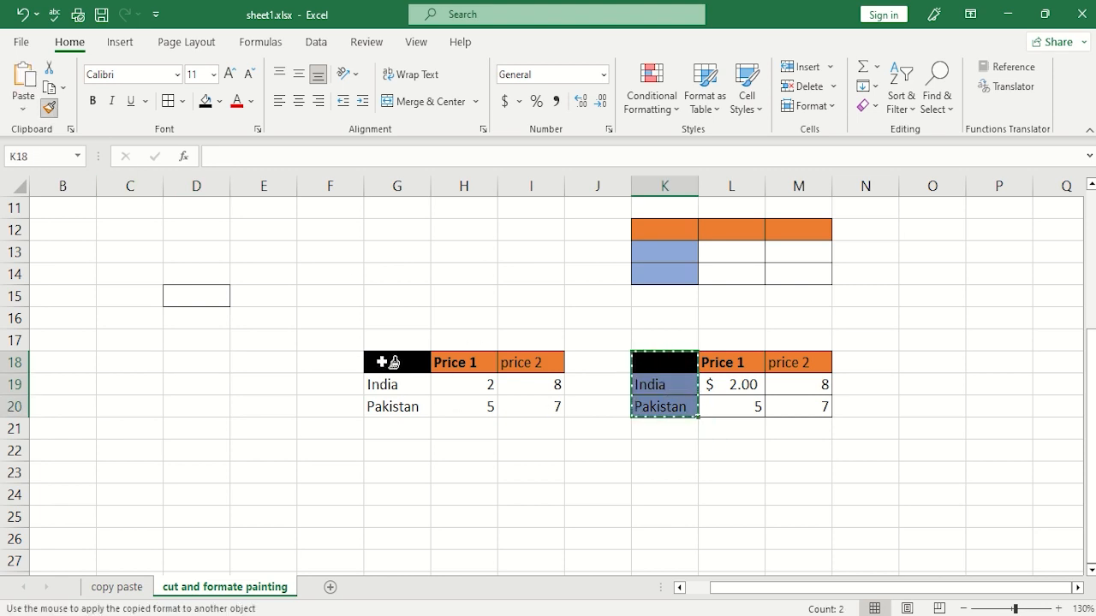
left_click_drag(387, 362, 388, 402)
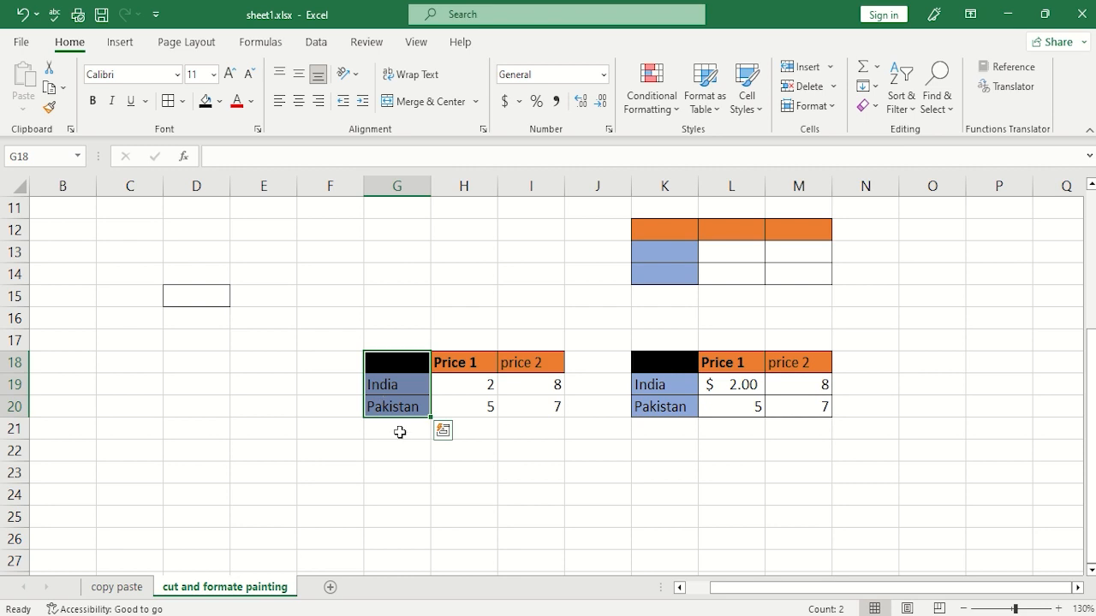
left_click(398, 432)
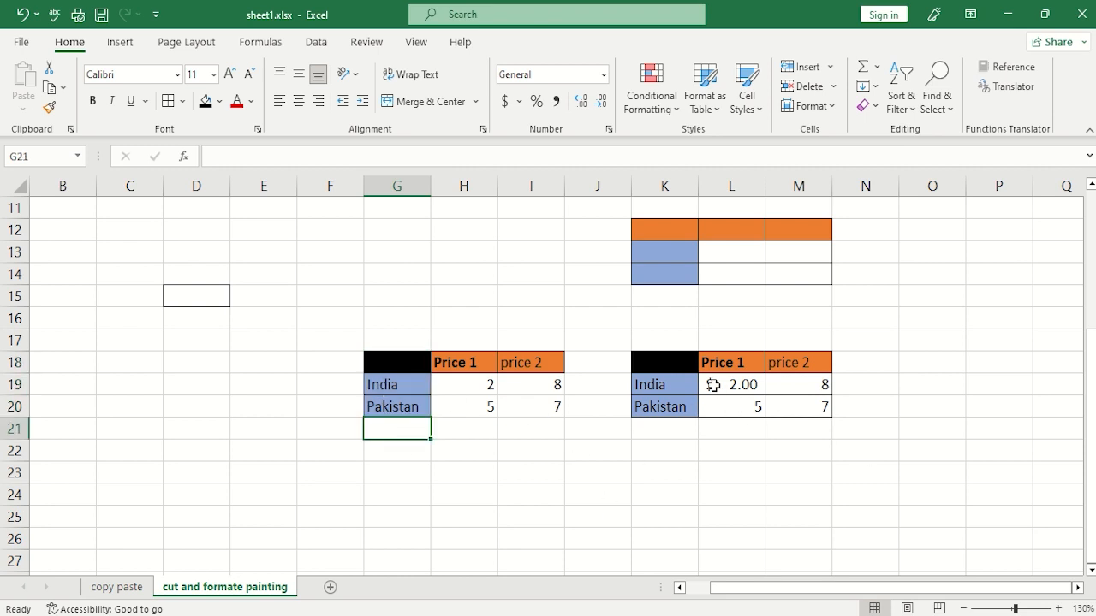
Copy the formatting of the price cells L19:M20 onto H19:I20 with Format Painter.
left_click_drag(713, 385, 792, 404)
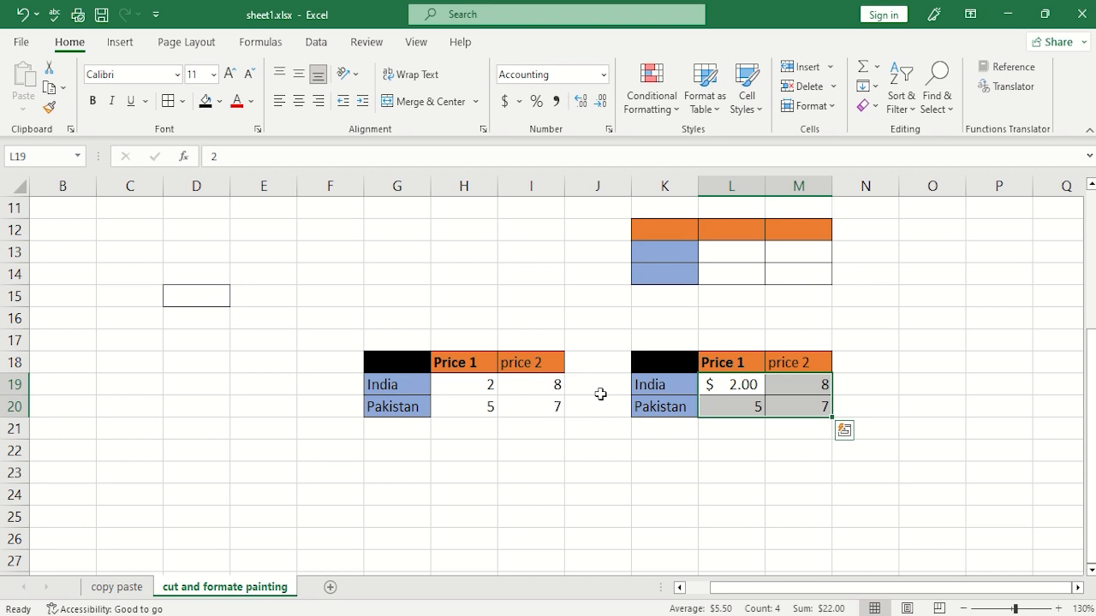
left_click(49, 107)
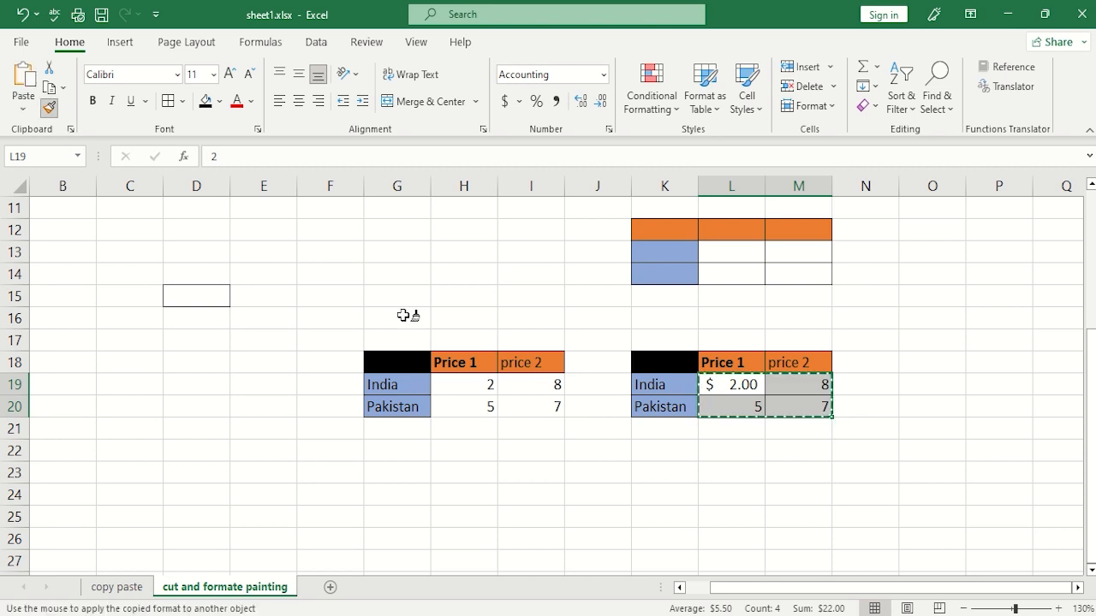
mouse_move(460, 384)
left_mouse_down()
mouse_move(508, 384)
mouse_move(520, 408)
left_mouse_up()
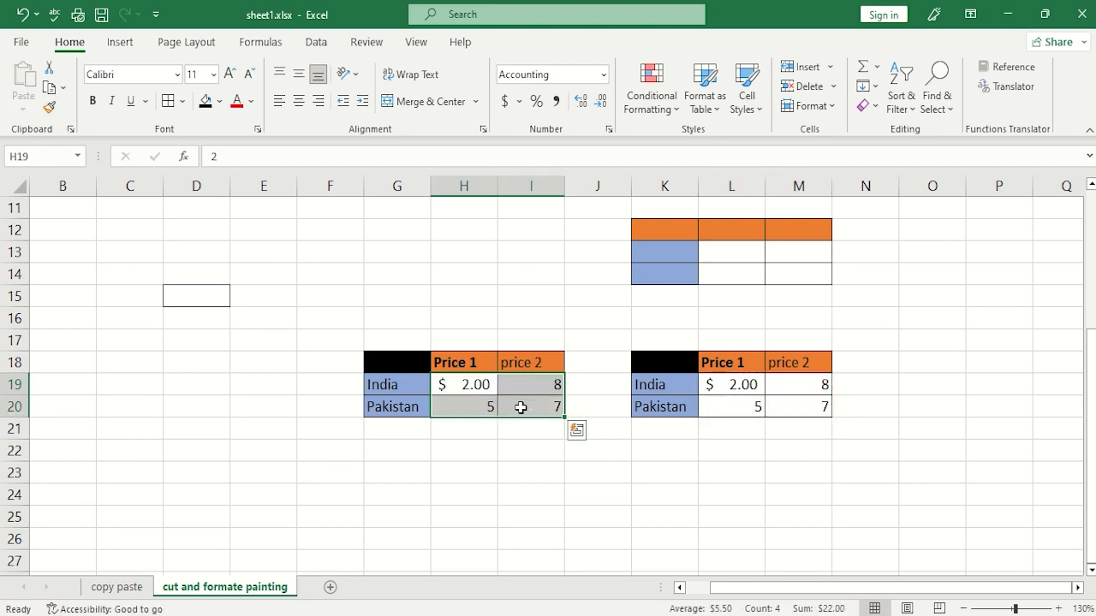
left_click(524, 445)
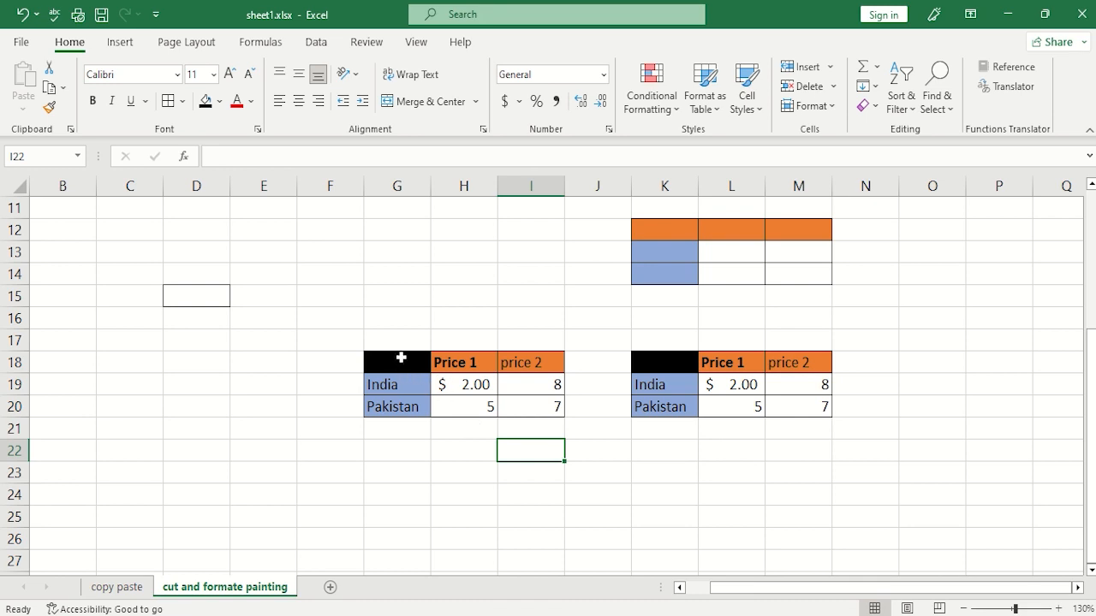
Copy the price table G18:I20 and paste only its values at G23.
left_click_drag(401, 358, 521, 409)
key("ctrl+x")
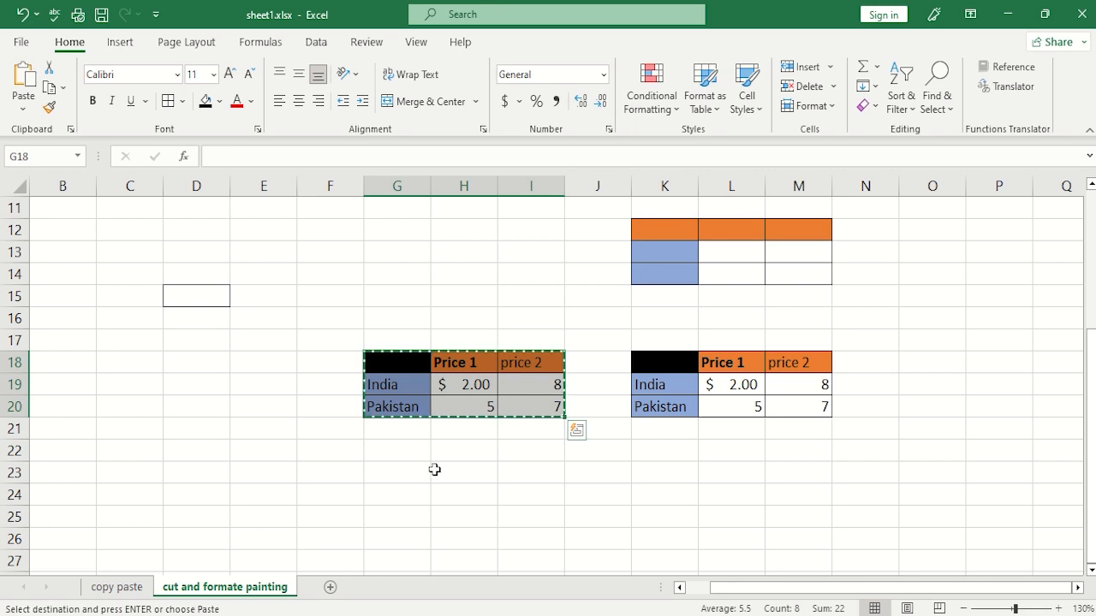
left_click(406, 479)
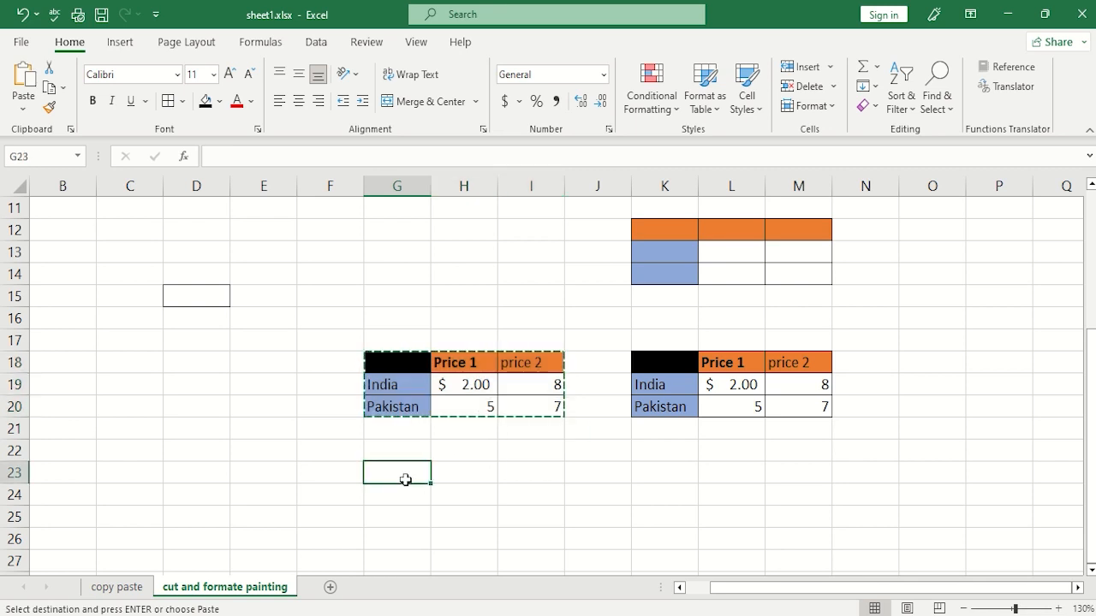
left_click(21, 105)
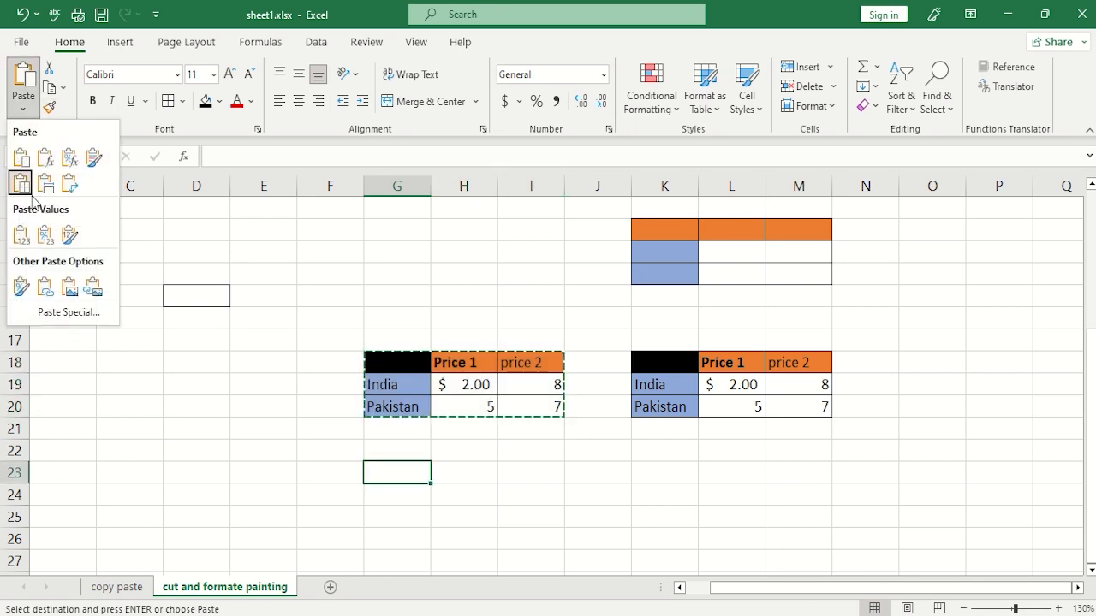
left_click(28, 243)
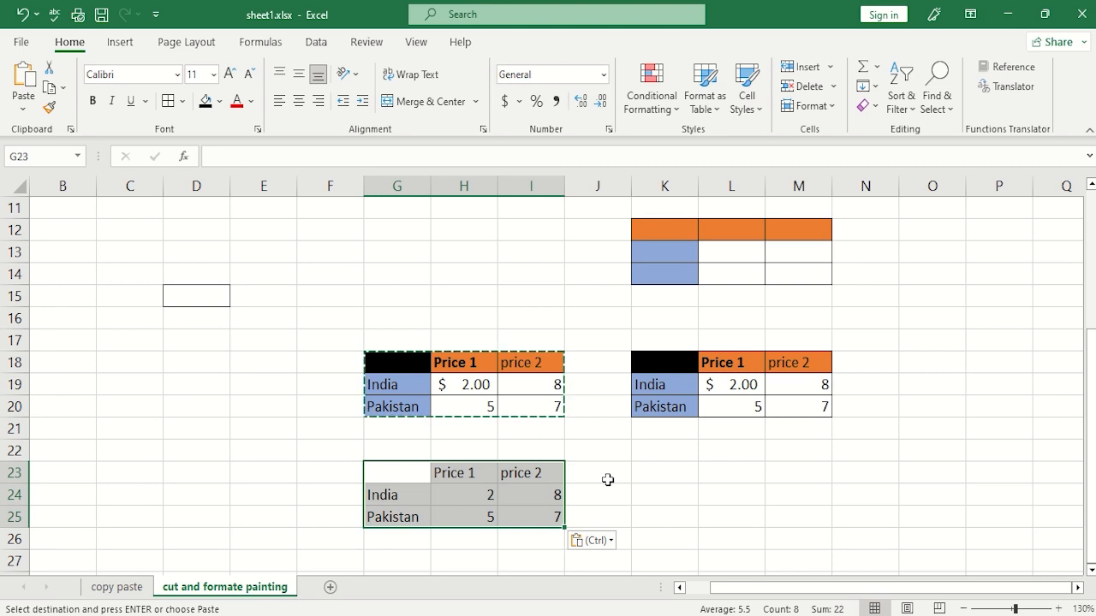
key("Escape")
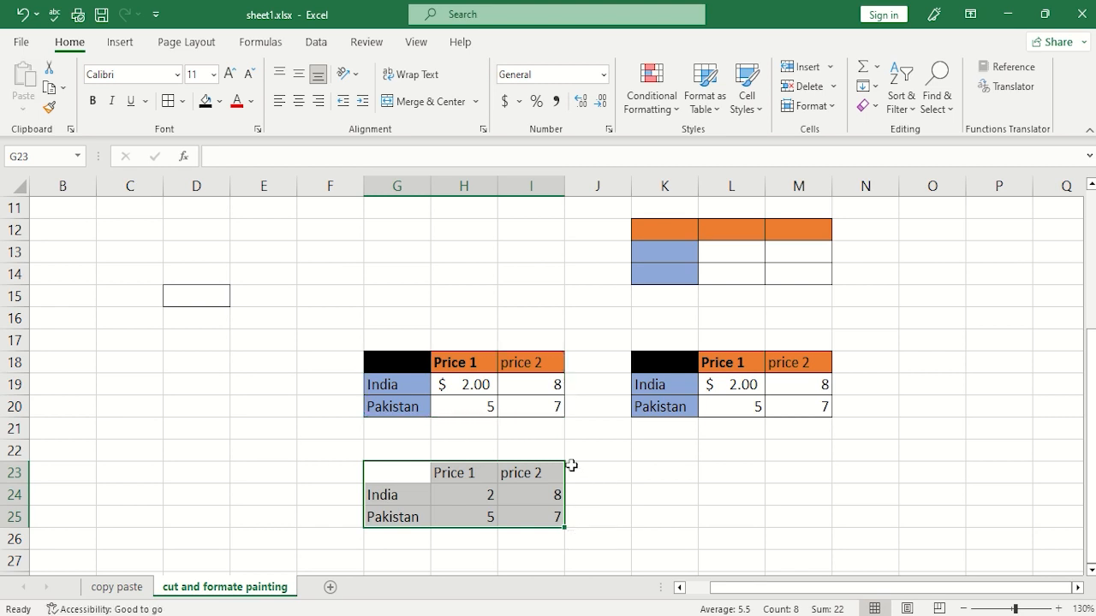
Copy the formatting of the whole price table G18:I20 onto G23:I25 with Format Painter.
left_click_drag(399, 353, 520, 408)
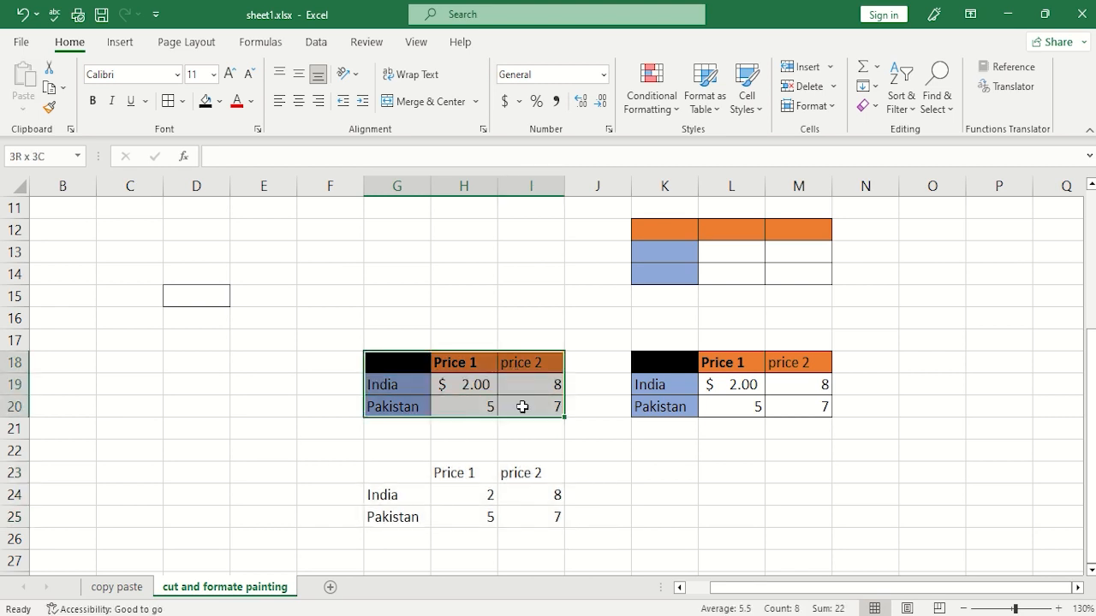
left_click(49, 107)
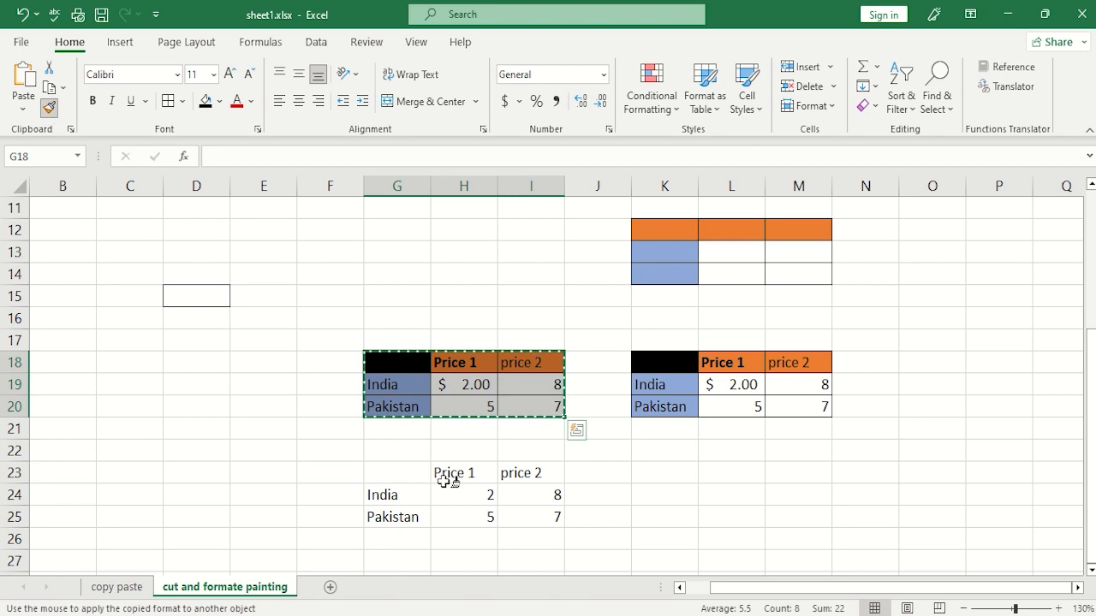
mouse_move(408, 482)
left_mouse_down()
mouse_move(511, 472)
mouse_move(545, 520)
left_mouse_up()
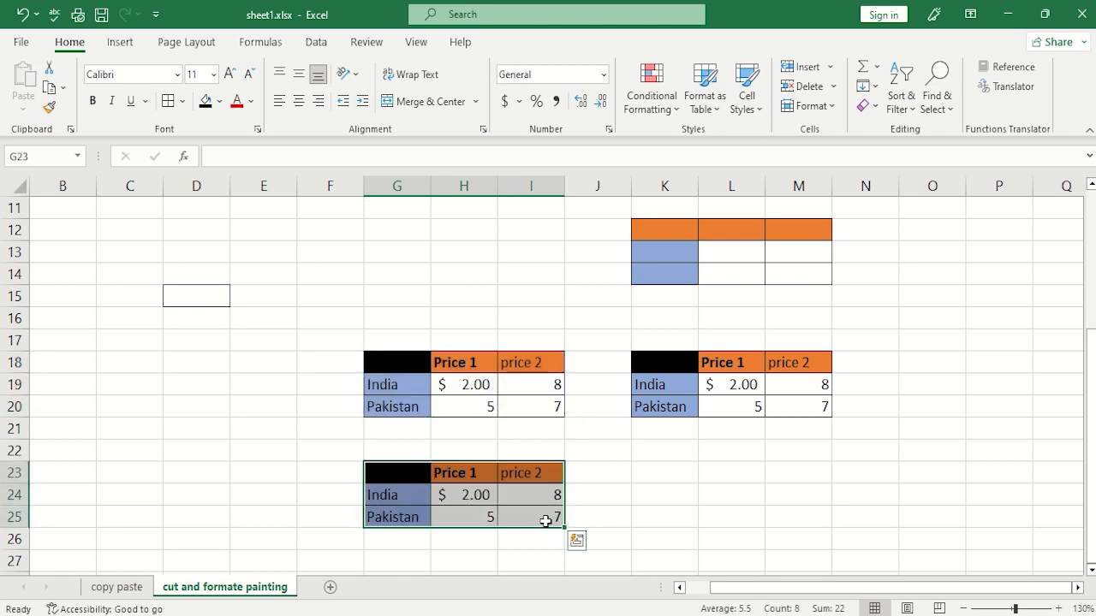
left_click(667, 490)
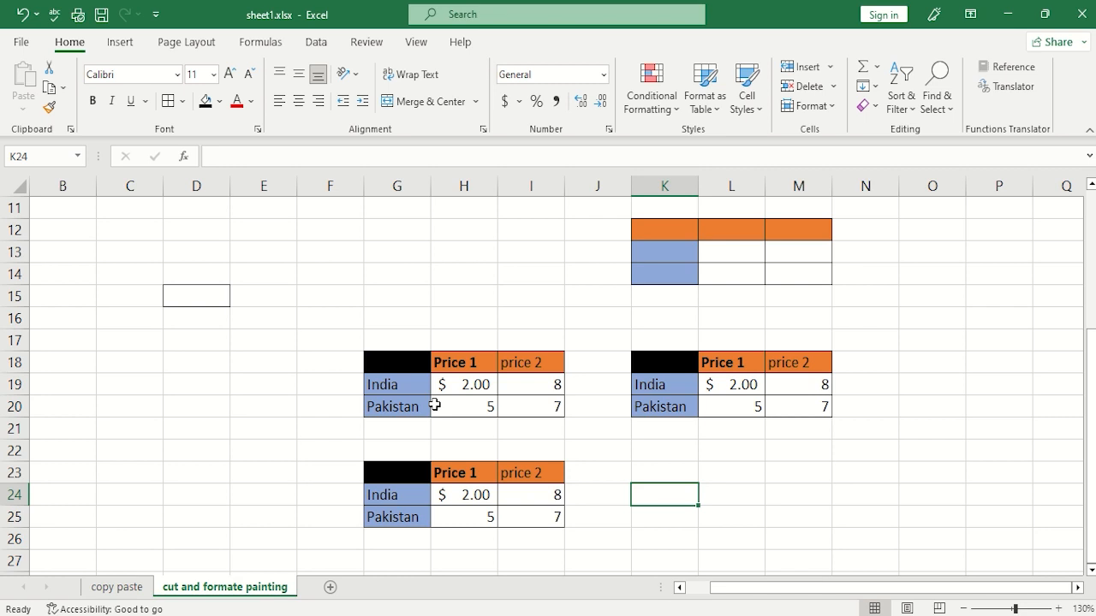
mouse_move(555, 8)
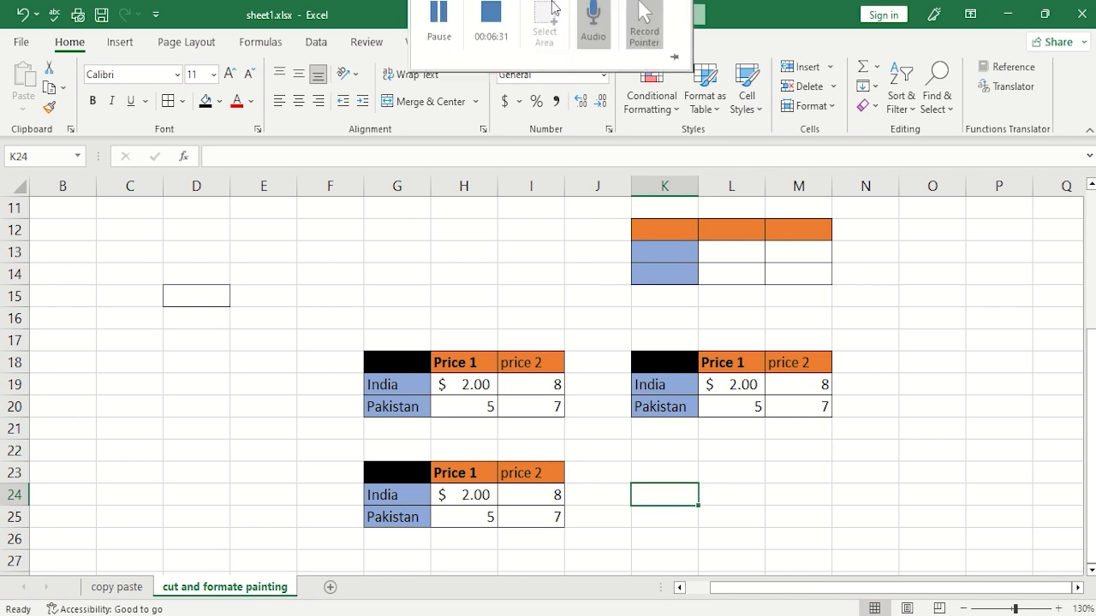